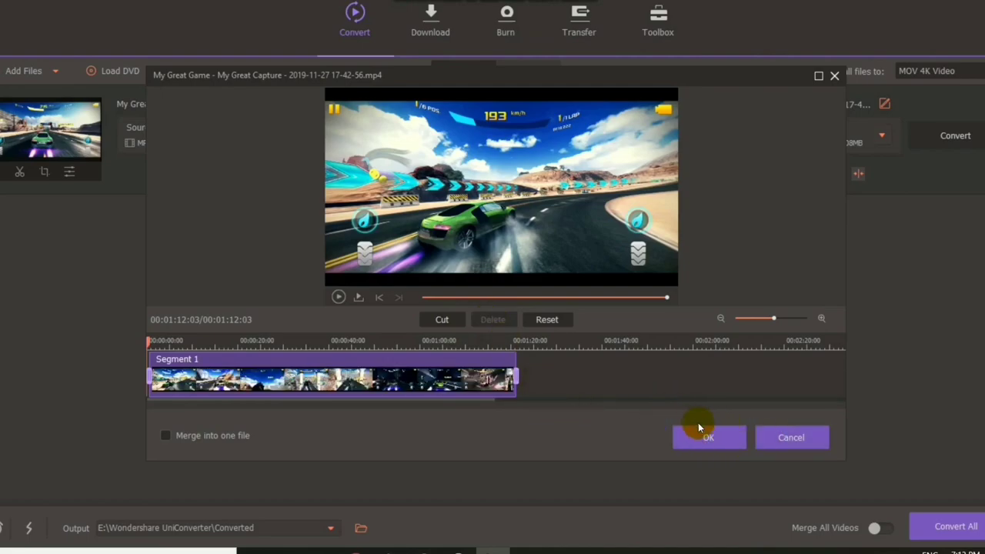
- Split the fully restored clip at 00:01:21:20 and shorten the first segment from its end
click(545, 320)
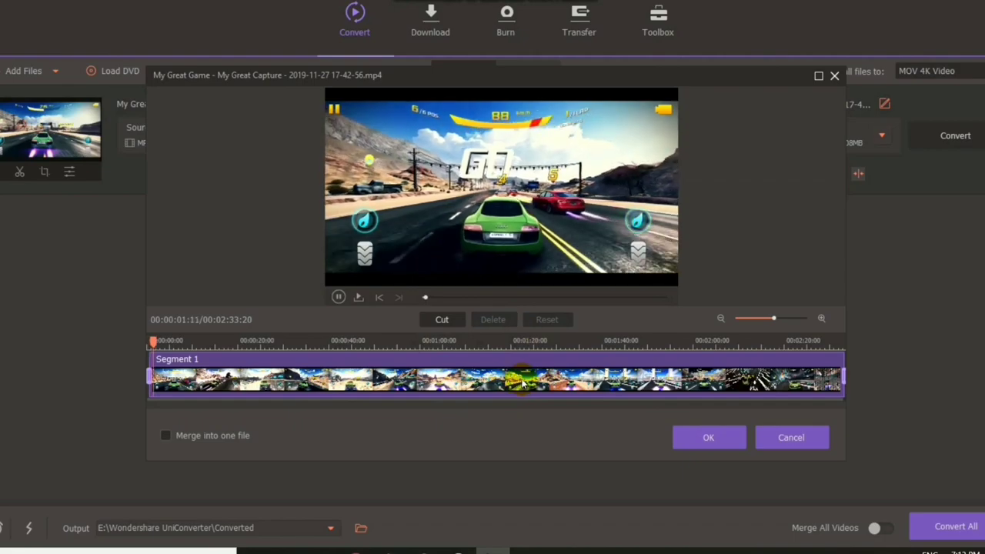
click(514, 343)
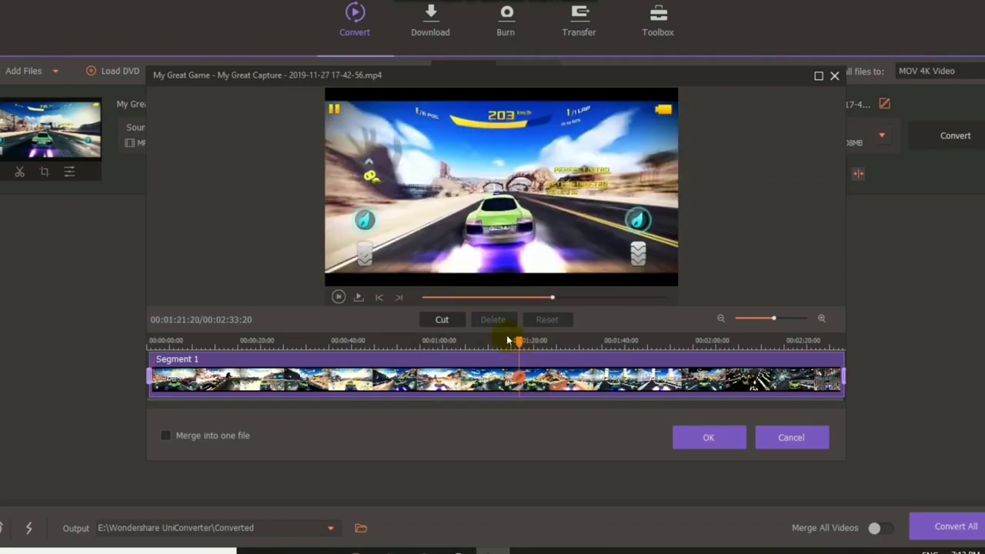
click(441, 320)
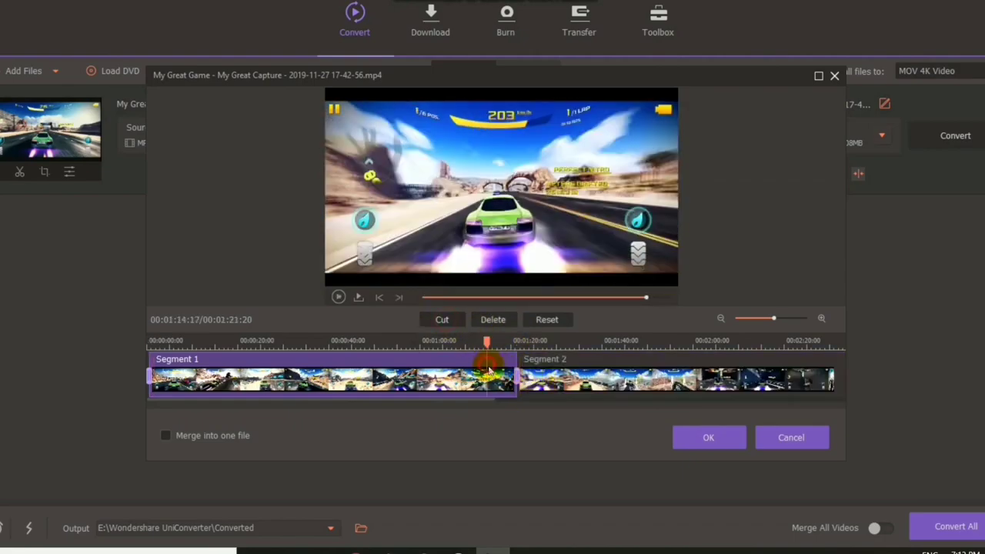
click(486, 369)
drag(511, 377, 429, 377)
- Reset the clip to its full length, confirm the trim, and open the video's crop settings
click(546, 319)
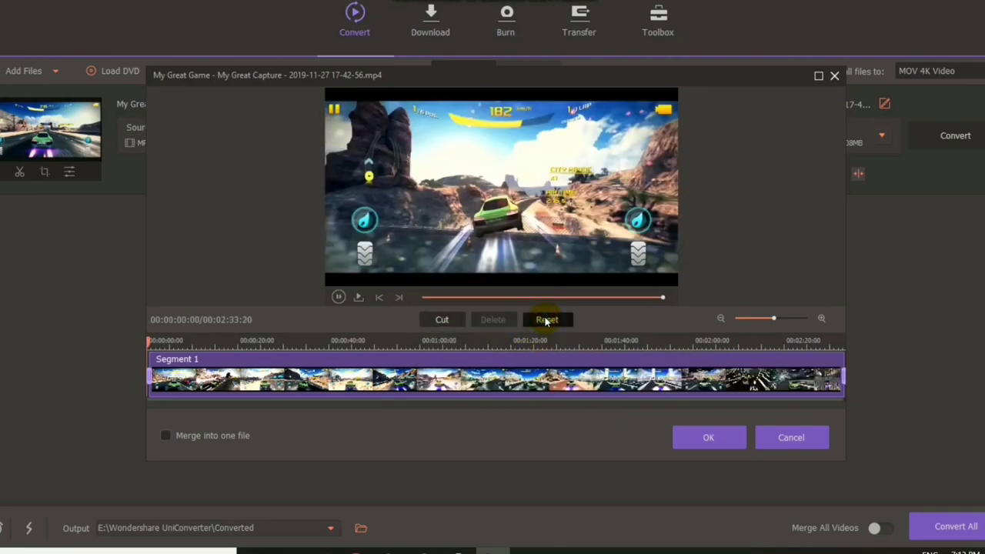
click(709, 437)
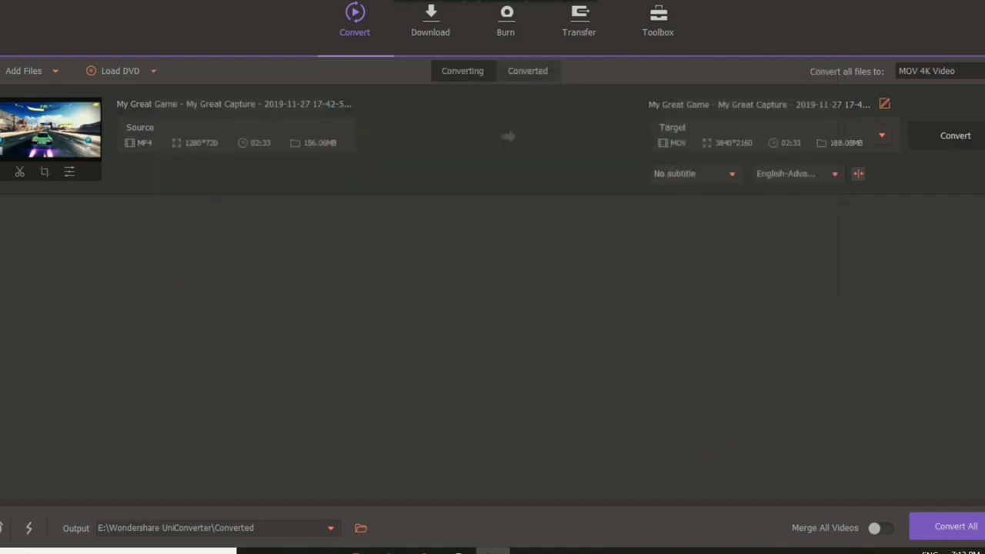
click(44, 171)
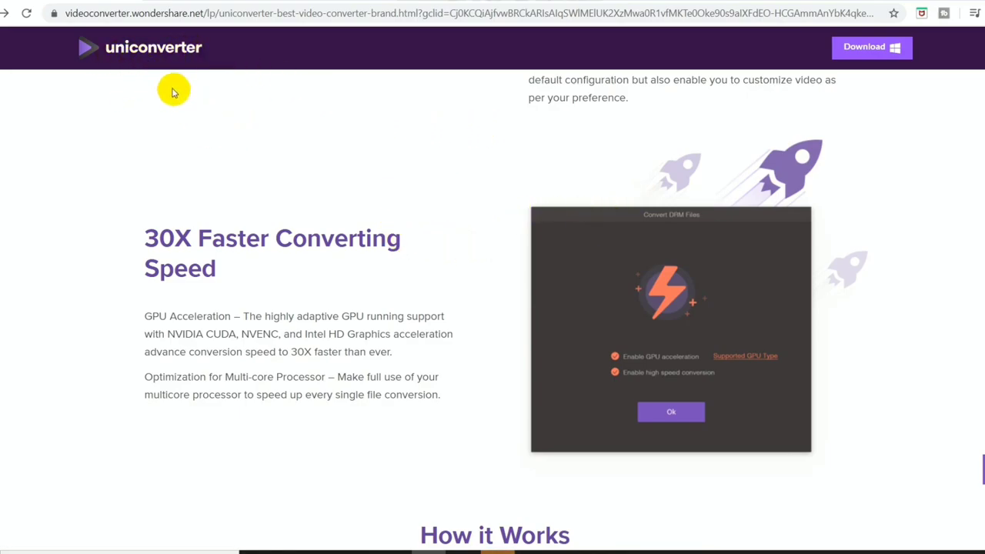
- Review the UniConverter web page's sections on converting speed, how it works, user reviews and license plans
scroll(390, 190, down, 3)
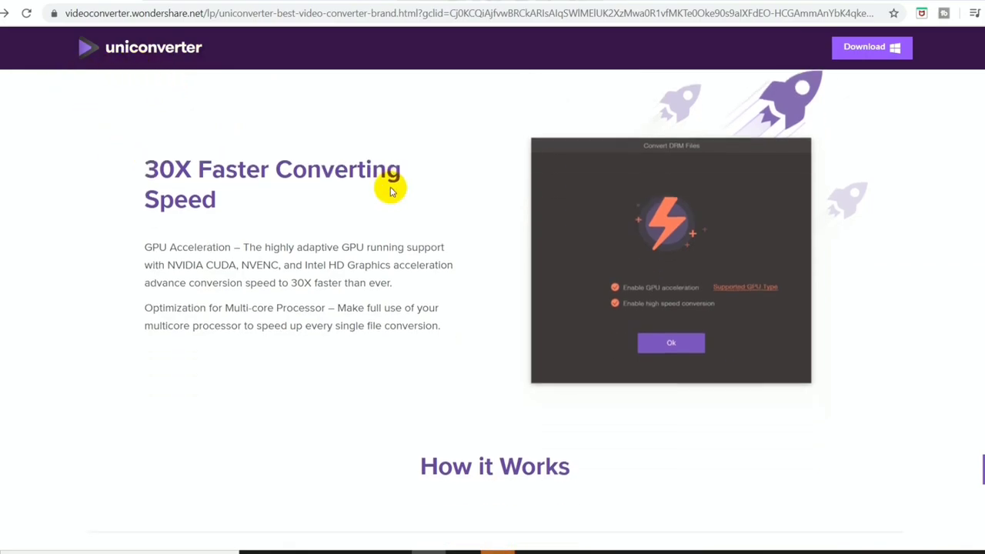
scroll(391, 187, down, 1)
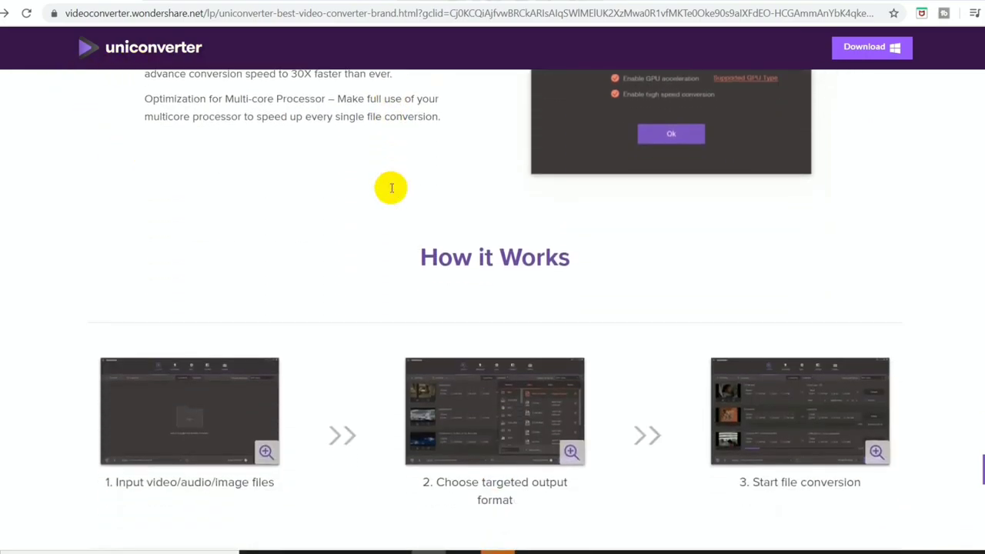
scroll(390, 191, down, 1)
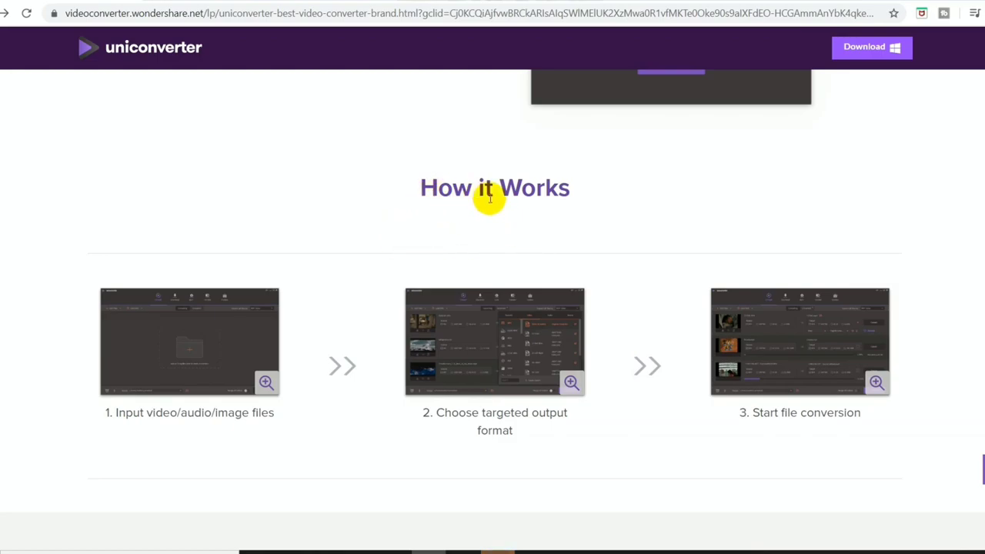
scroll(451, 307, down, 3)
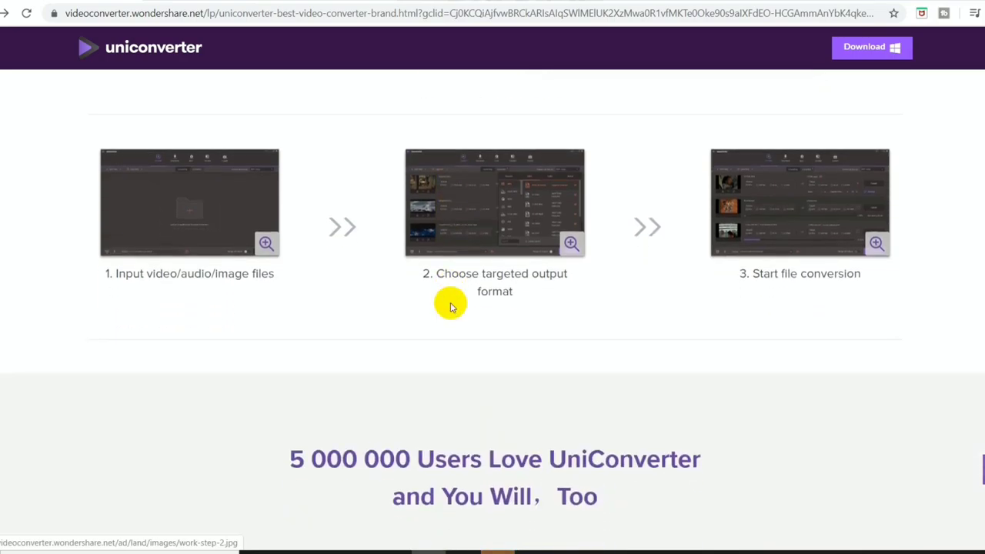
scroll(484, 308, down, 4)
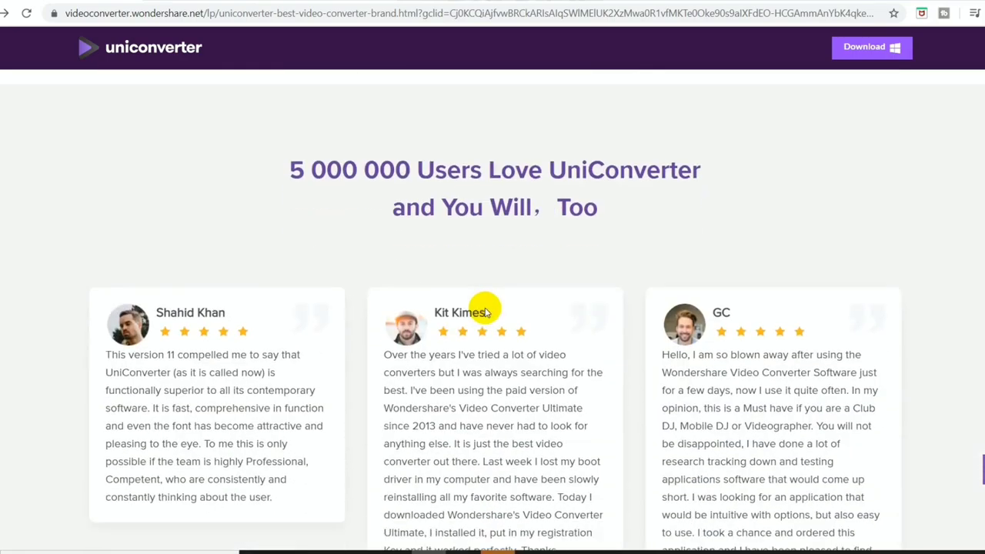
scroll(483, 307, down, 8)
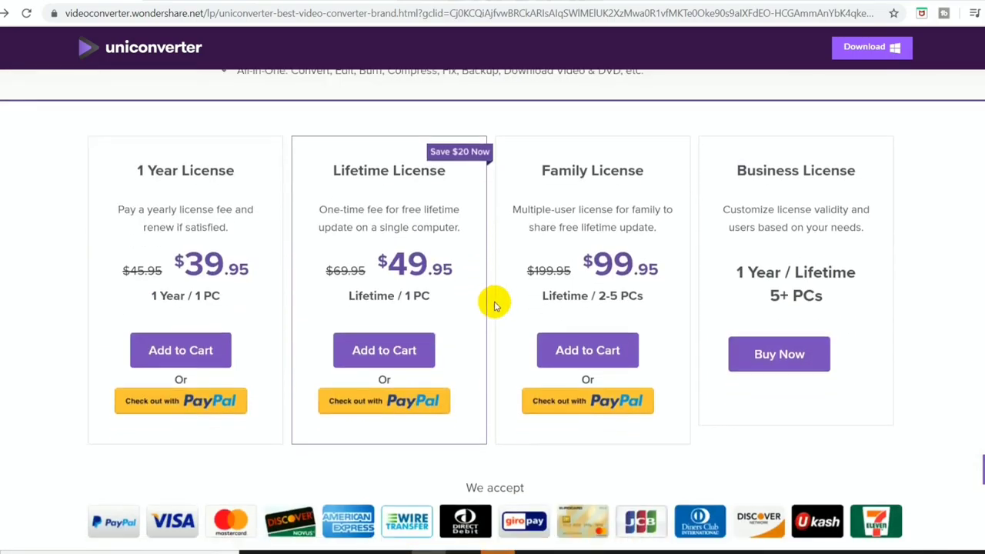
scroll(269, 247, down, 2)
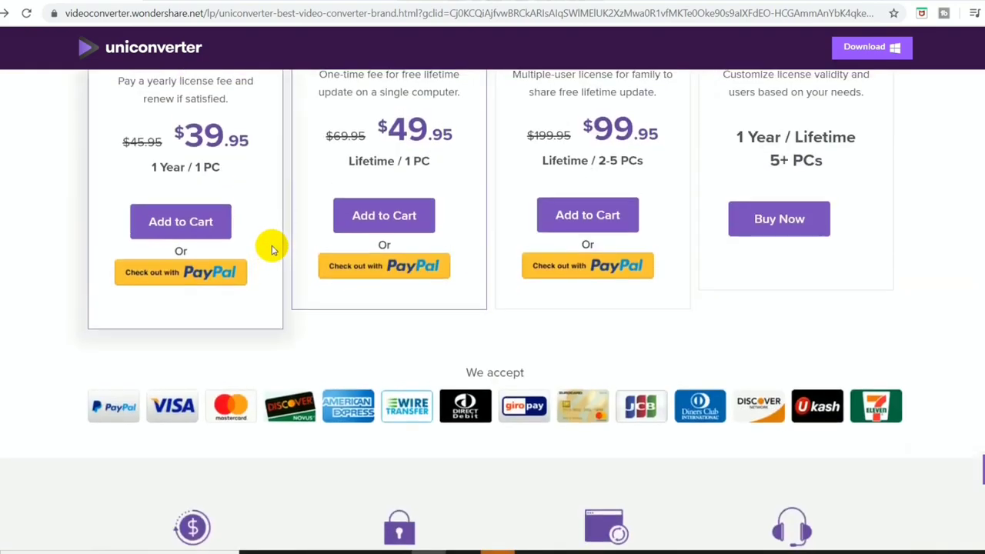
scroll(270, 249, up, 1)
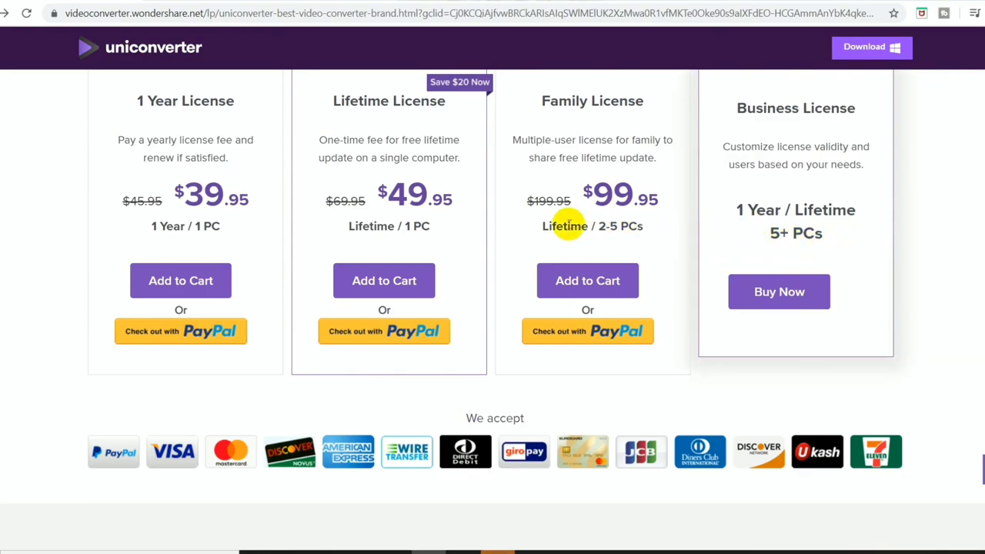
scroll(729, 231, up, 8)
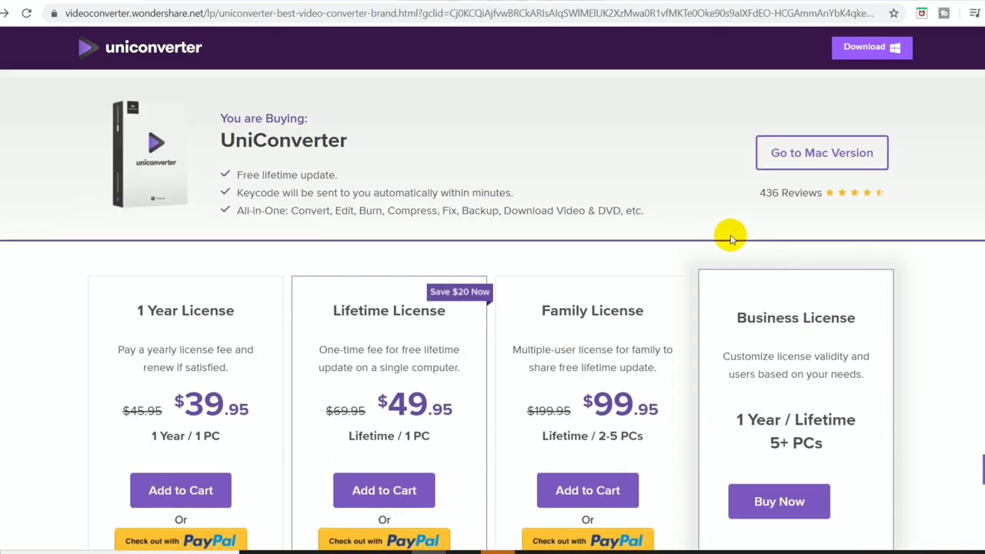
- Go back up the product page and read the Convert Video with No Quality Loss section
scroll(730, 239, up, 10)
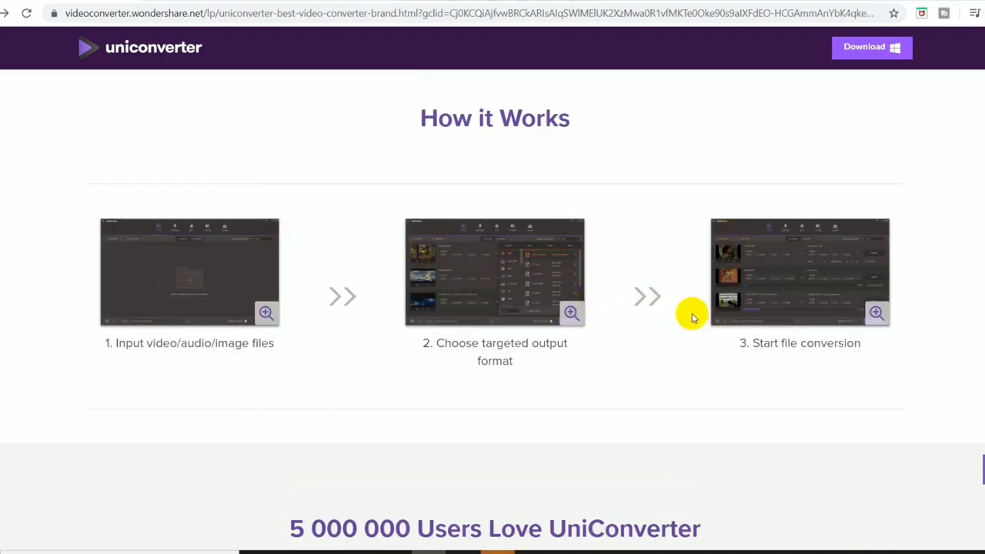
scroll(555, 302, up, 10)
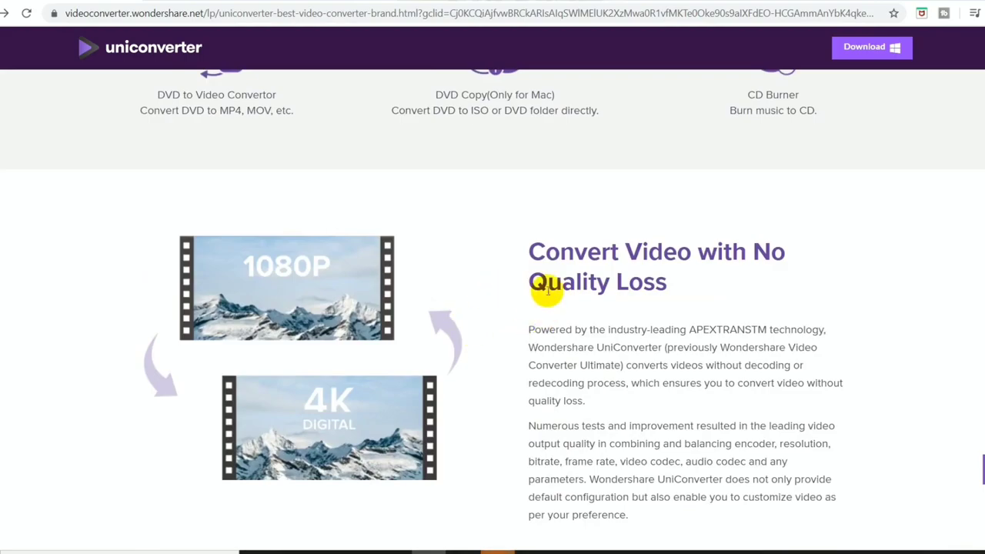
scroll(548, 291, up, 1)
scroll(548, 291, up, 2)
scroll(543, 293, down, 4)
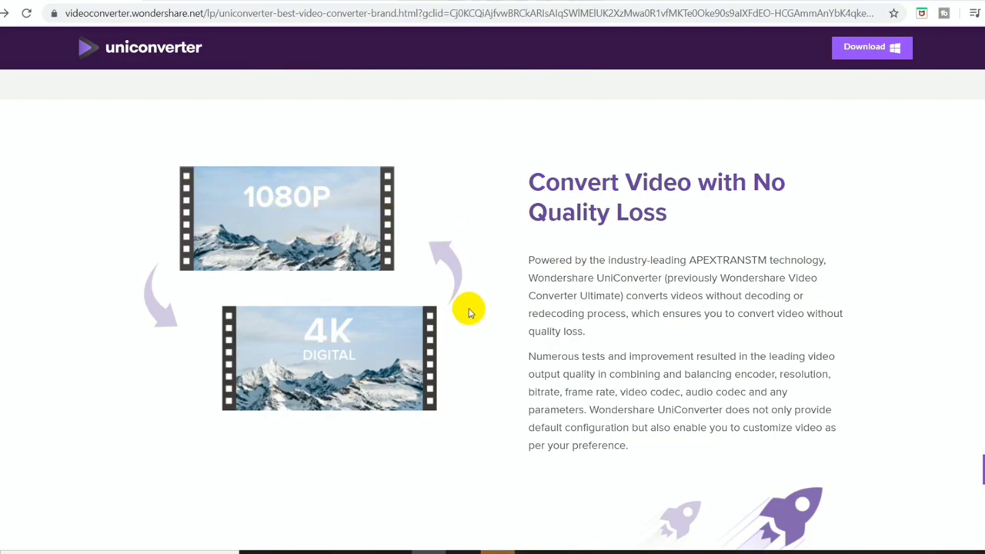
scroll(452, 316, up, 3)
scroll(452, 315, up, 3)
scroll(451, 316, down, 5)
scroll(694, 416, up, 5)
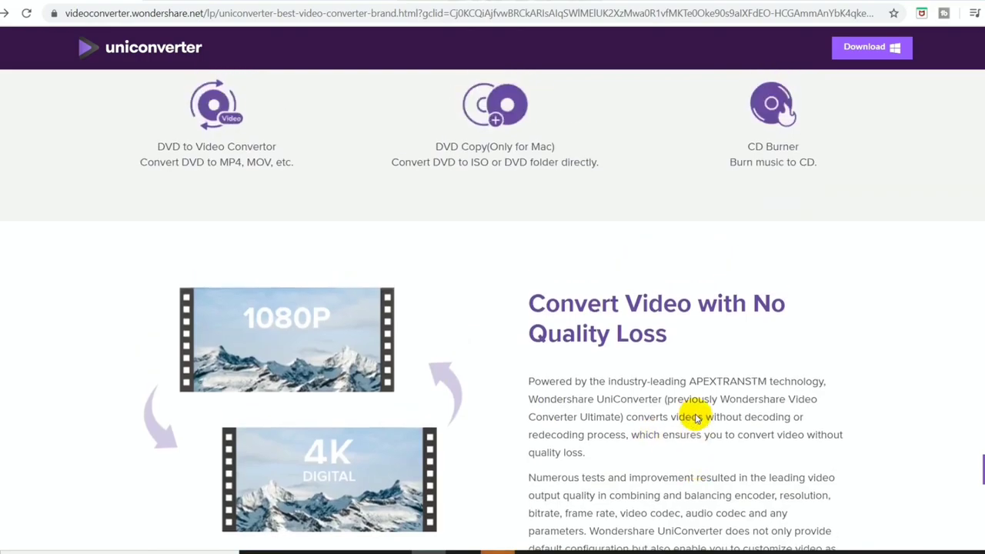
- Examine the All-Purpose Video Toolbox, the supported output formats and the product overview on the web page
scroll(539, 327, up, 4)
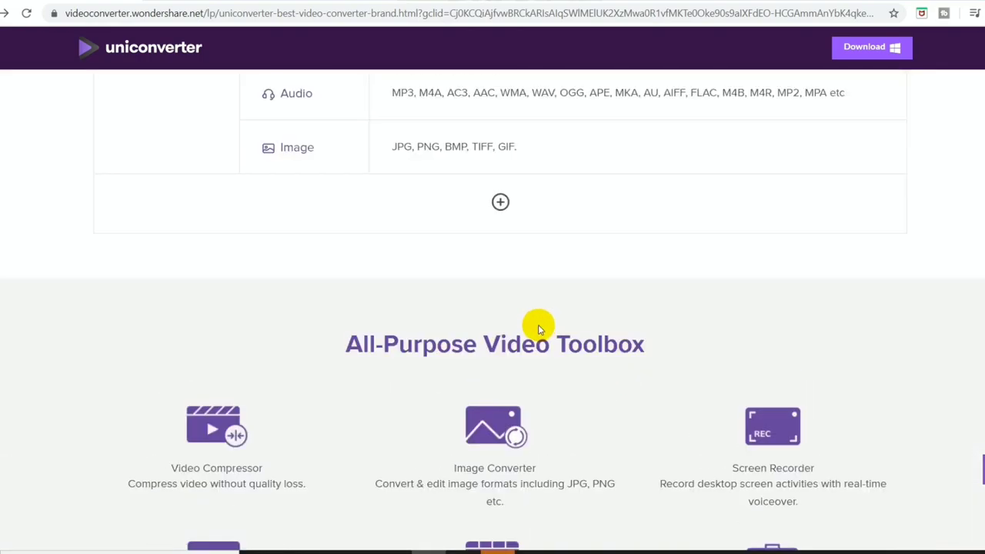
scroll(528, 325, down, 3)
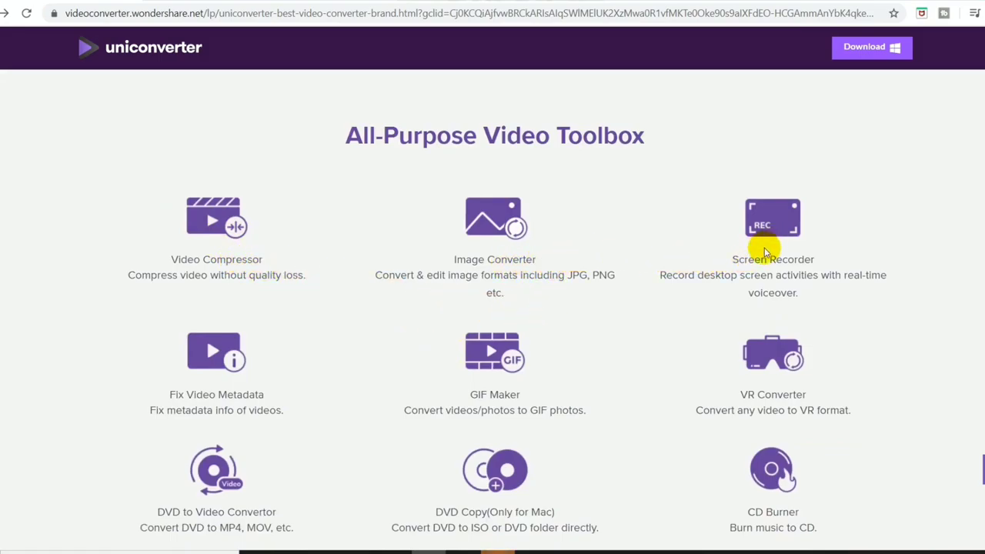
scroll(241, 364, down, 1)
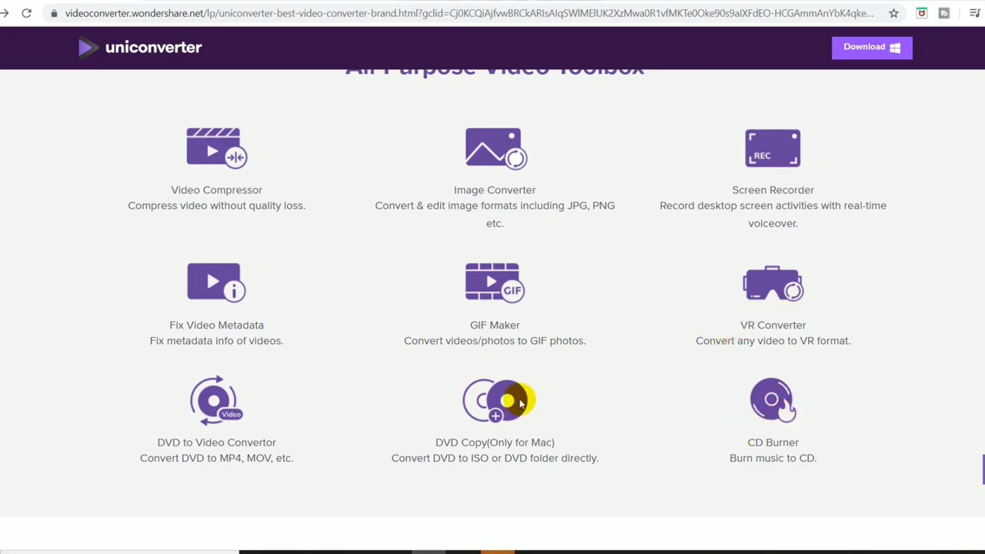
scroll(517, 397, up, 5)
scroll(519, 400, up, 4)
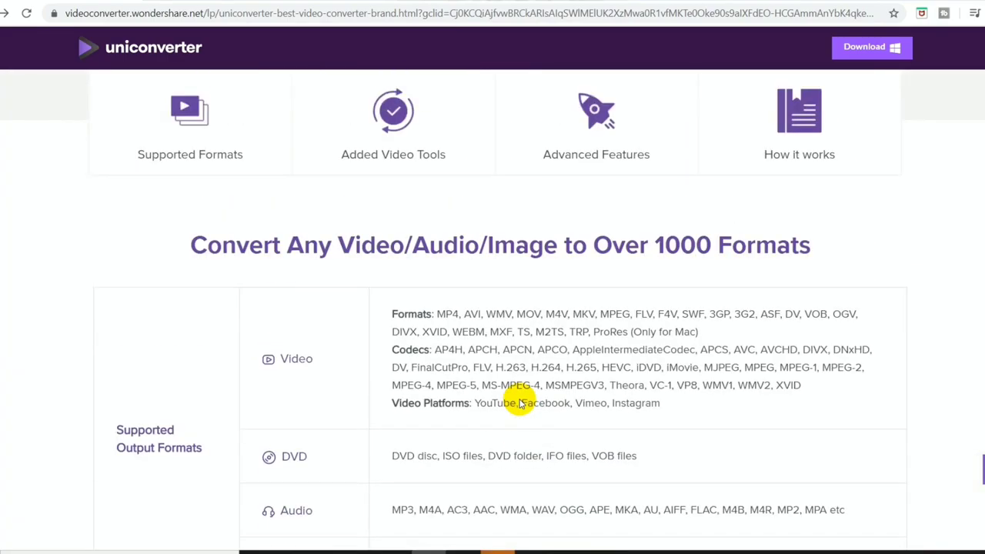
scroll(512, 350, down, 2)
scroll(507, 350, up, 2)
scroll(508, 350, up, 6)
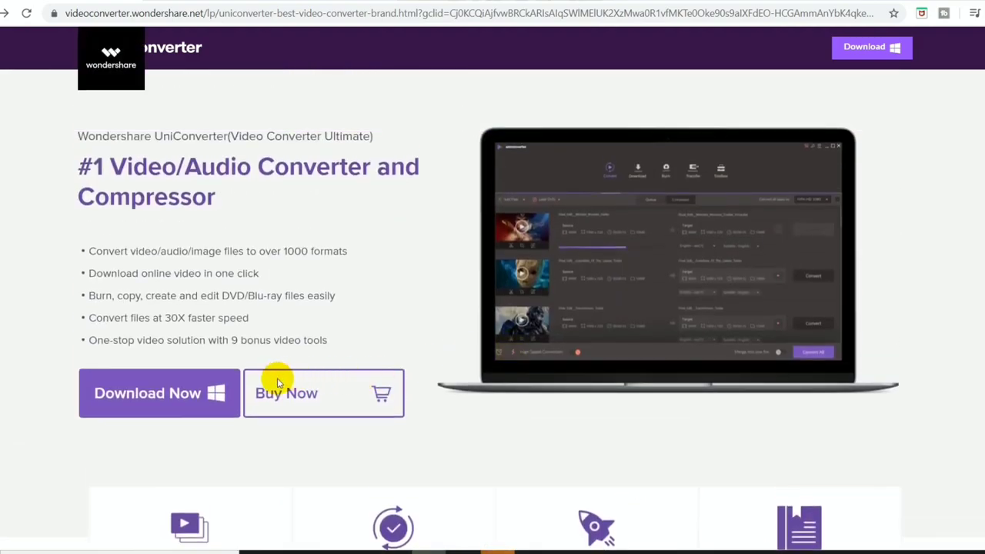
scroll(177, 408, up, 1)
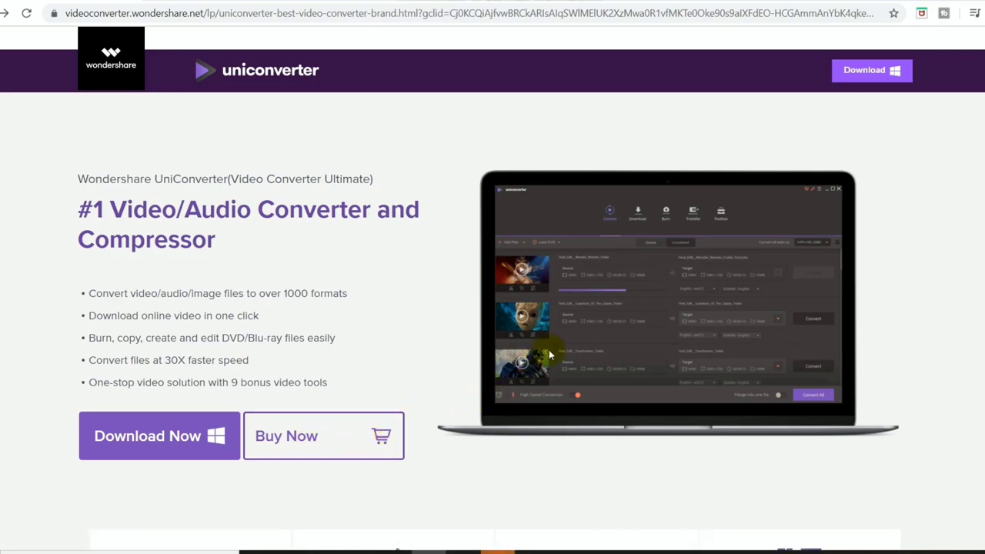
scroll(549, 354, down, 2)
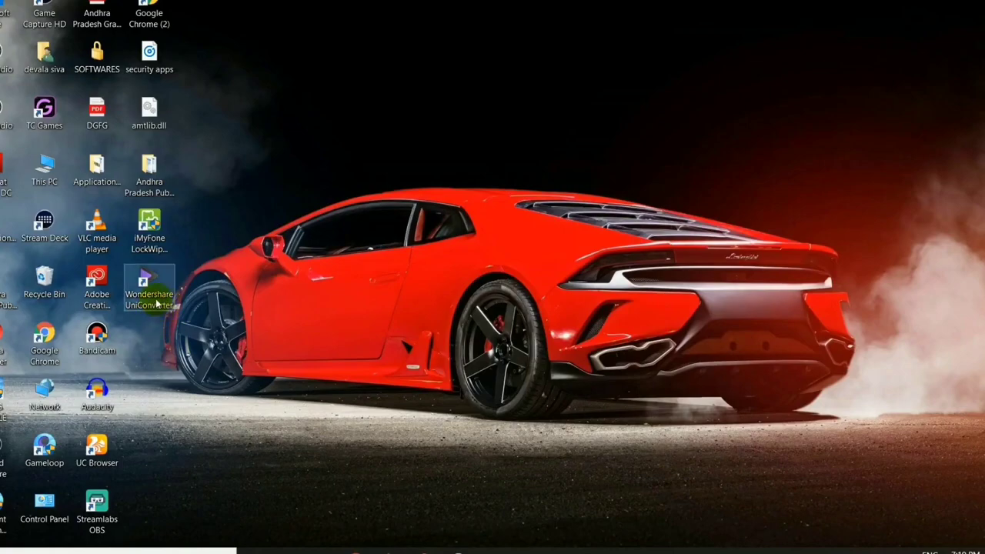
- Launch Wondershare UniConverter from the desktop and maximize its window
click(157, 301)
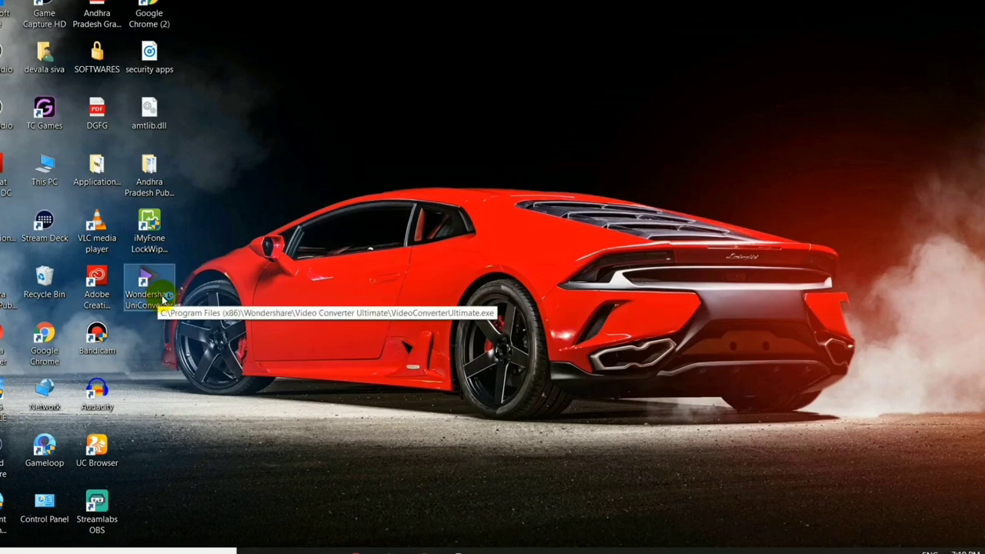
double_click(167, 299)
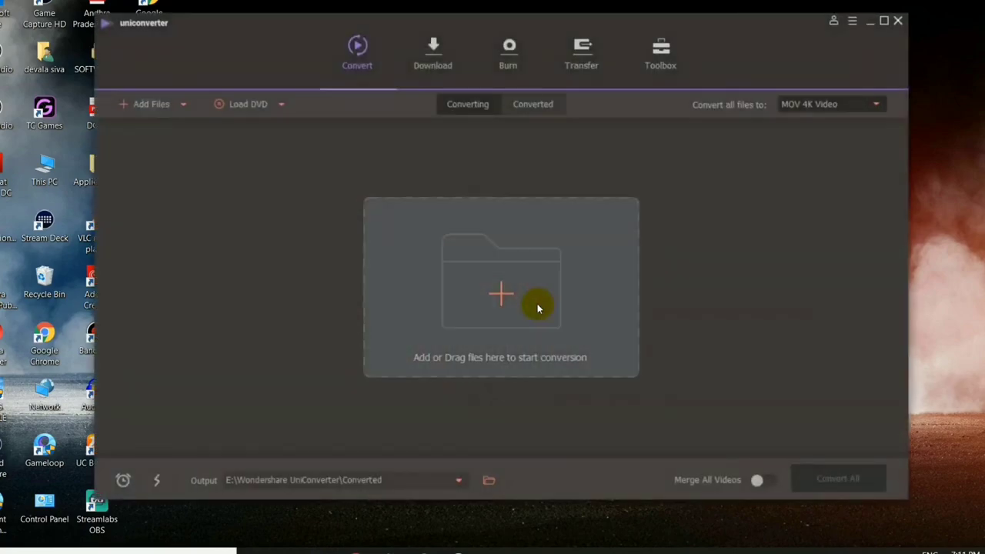
click(885, 22)
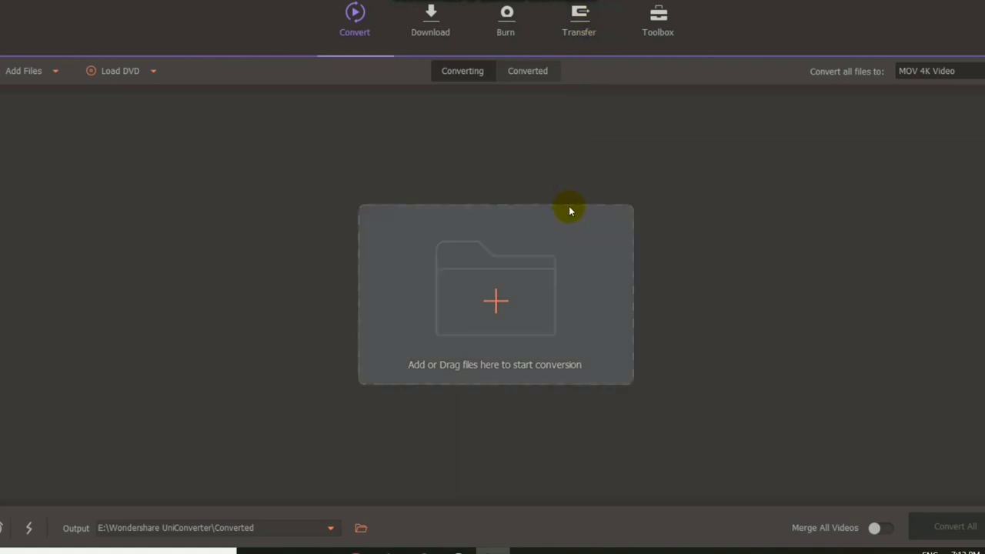
- View the utilities offered in the Toolbox and return to the Convert section
click(659, 19)
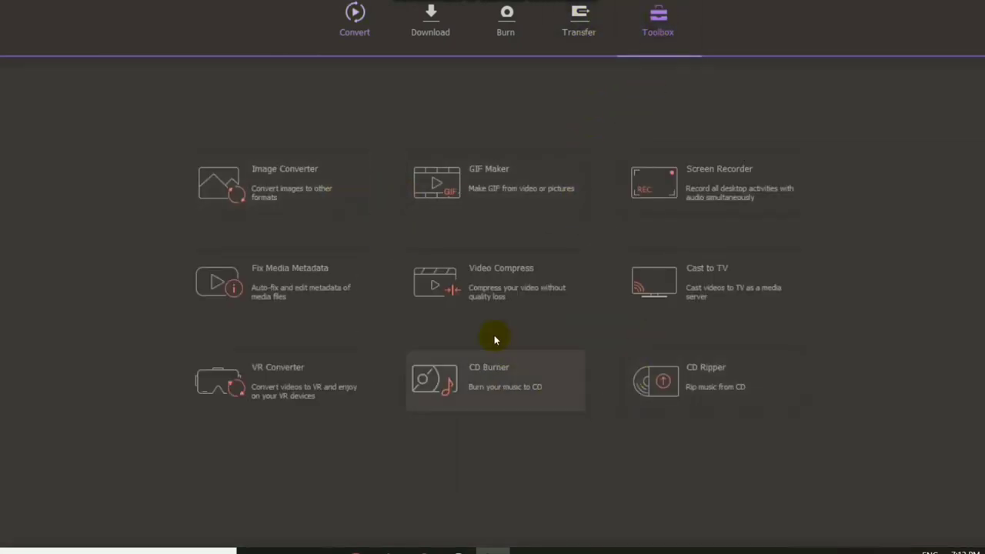
click(354, 19)
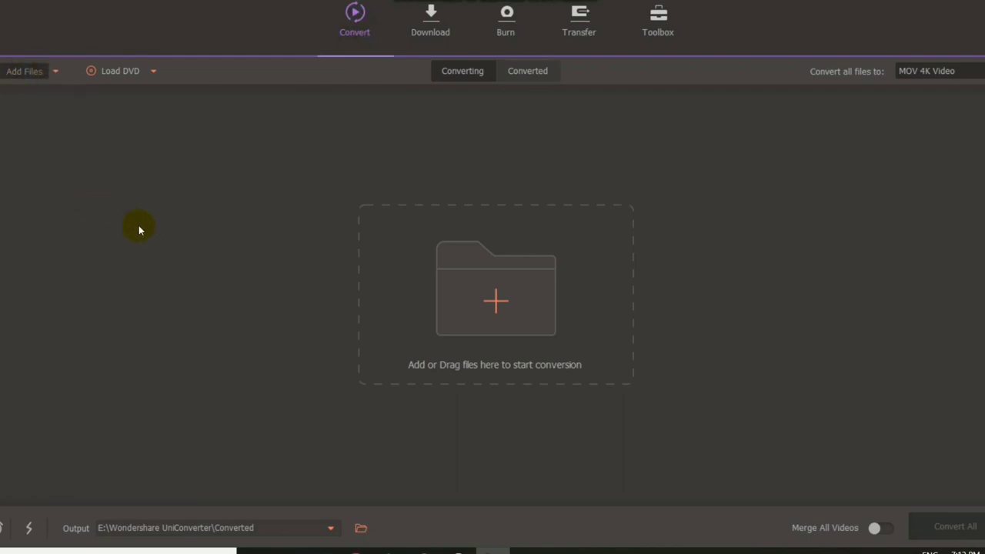
click(53, 73)
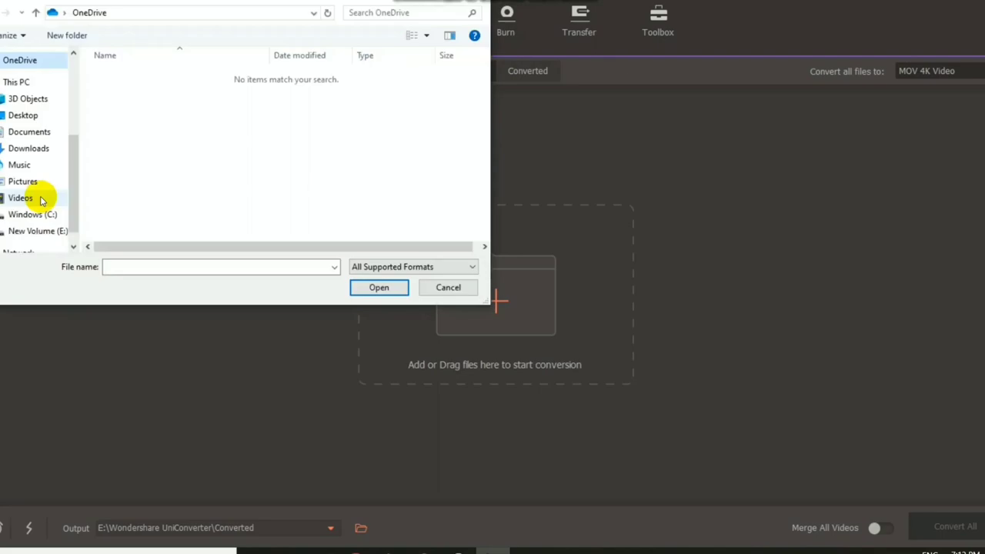
click(40, 198)
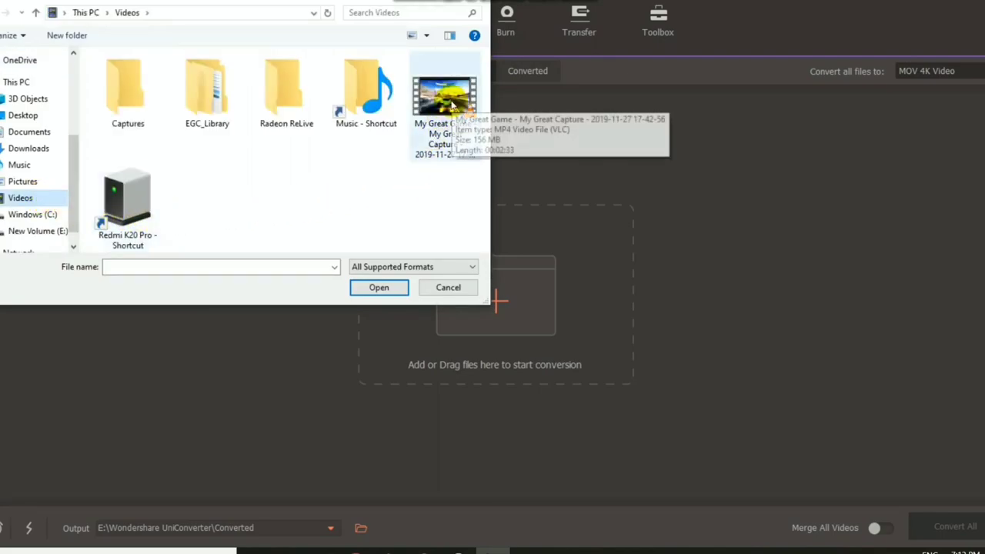
click(454, 104)
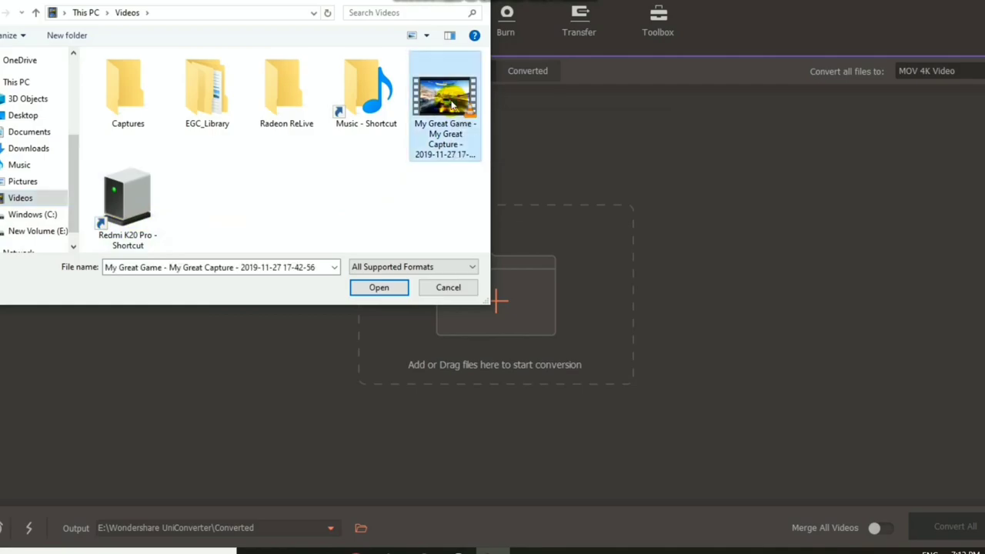
click(379, 288)
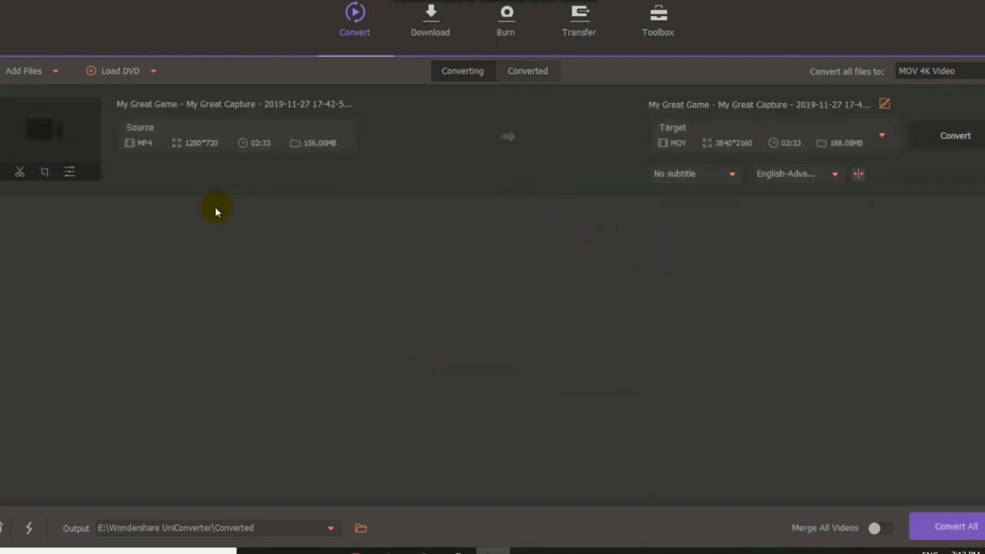
- Split the video at about 00:01:12 in the Trim editor, delete the first segment and reset the edits
mouse_move(77, 134)
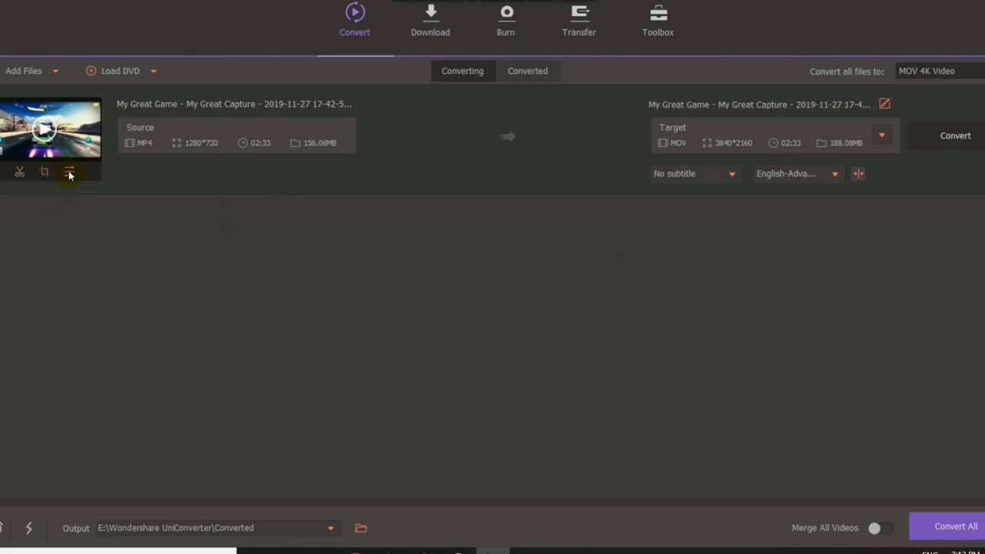
click(19, 173)
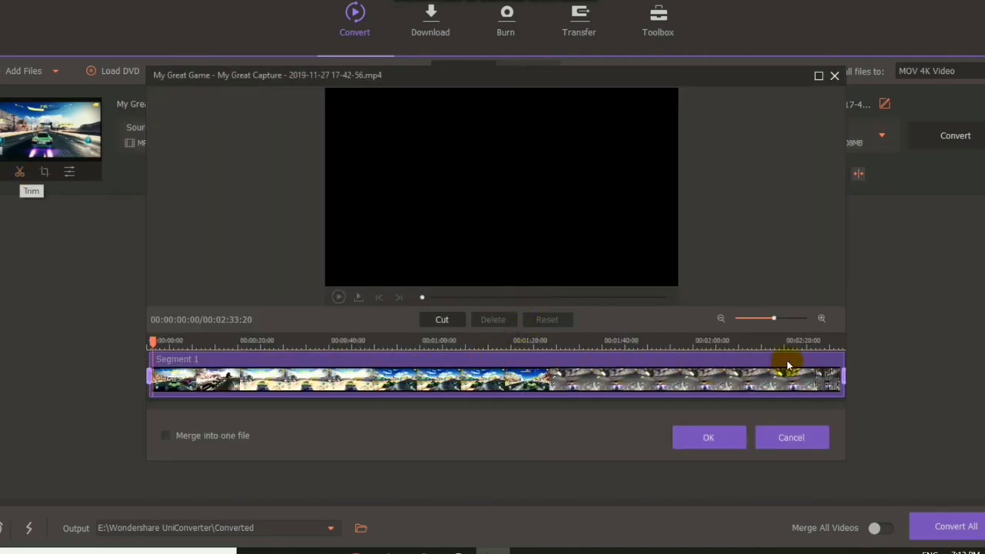
click(431, 382)
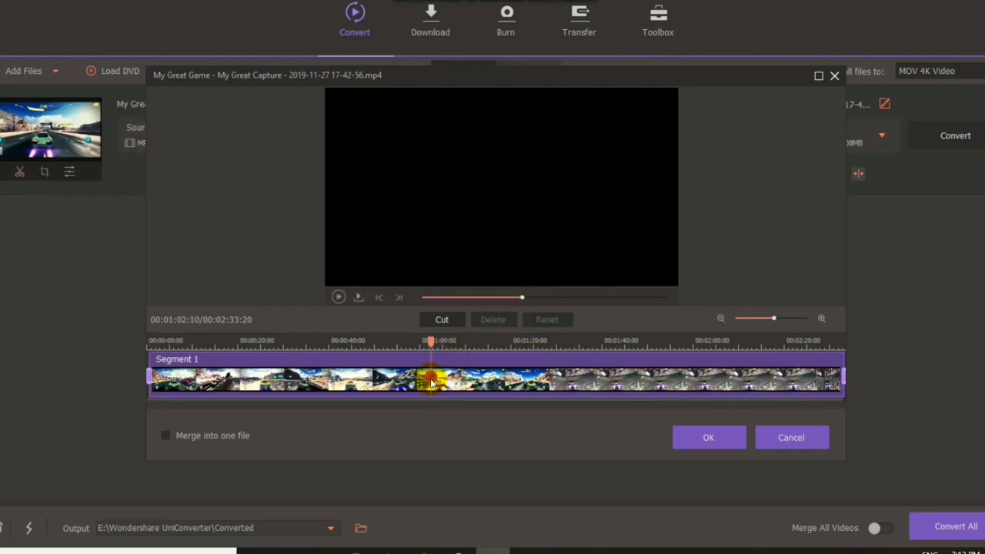
click(479, 375)
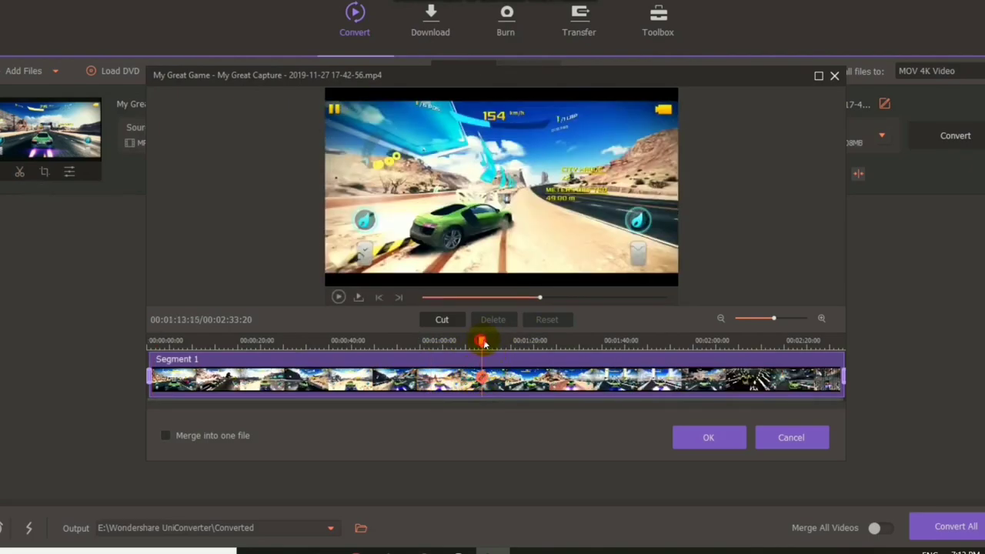
drag(522, 343, 474, 358)
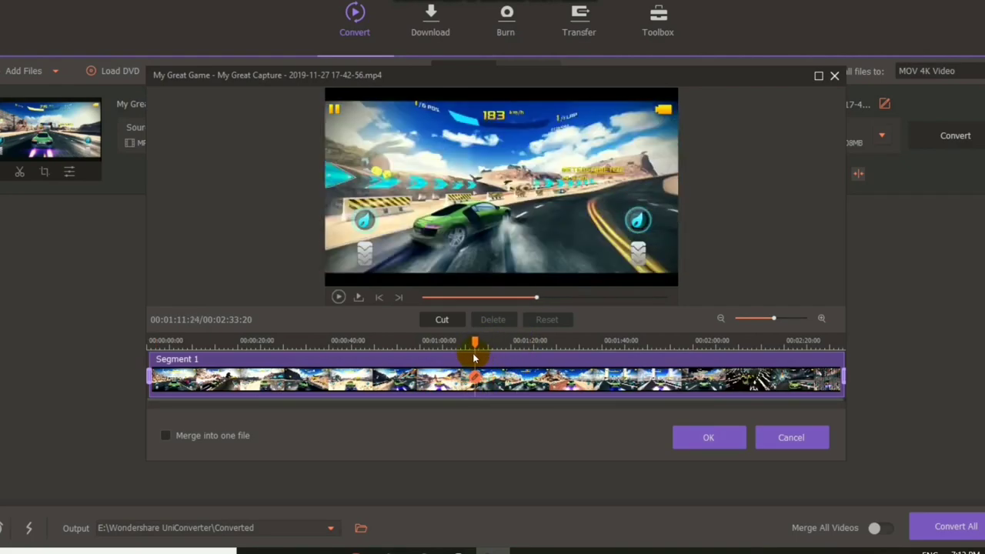
click(444, 320)
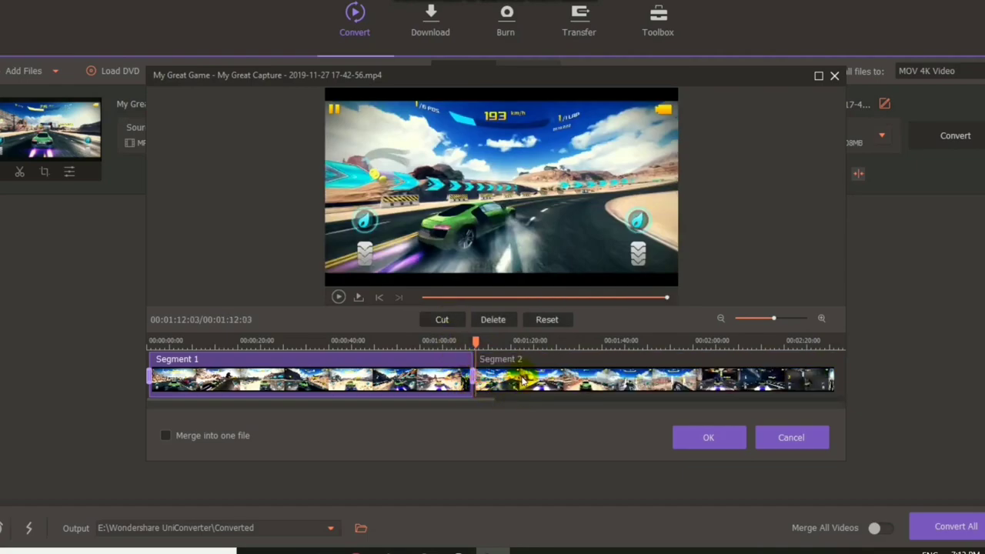
click(489, 321)
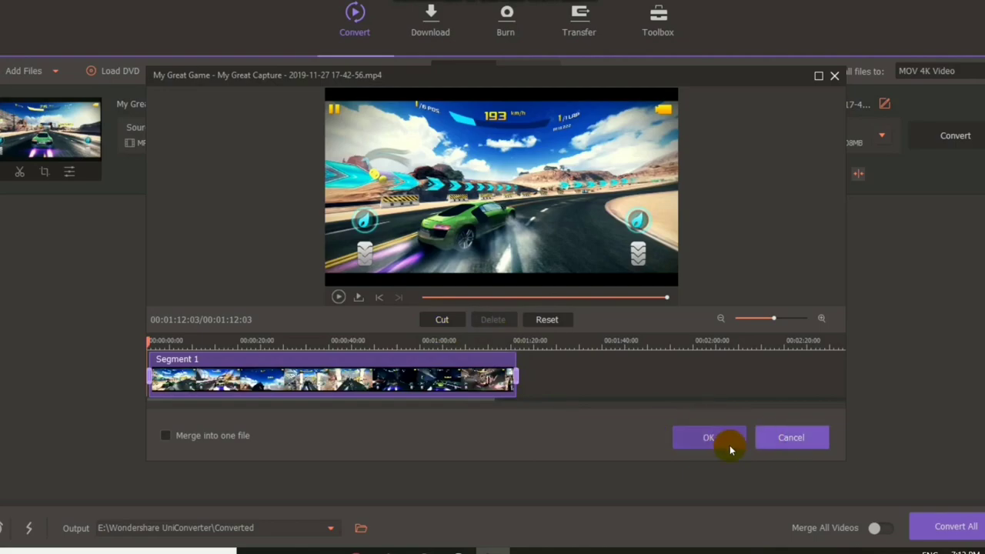
click(544, 320)
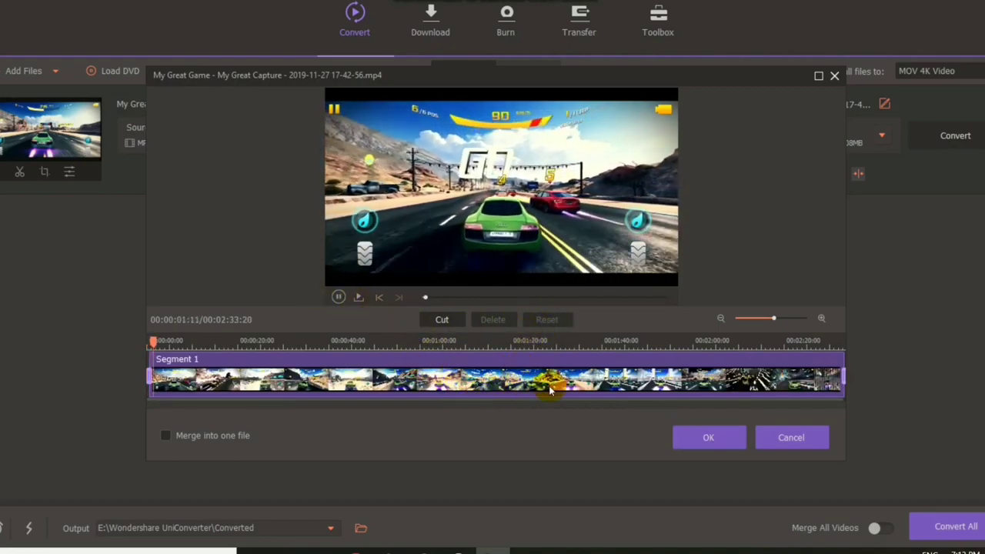
- Split the video at about 00:01:21, shorten the first segment to 00:01:03, then reset the edits and close the trimmer
click(520, 381)
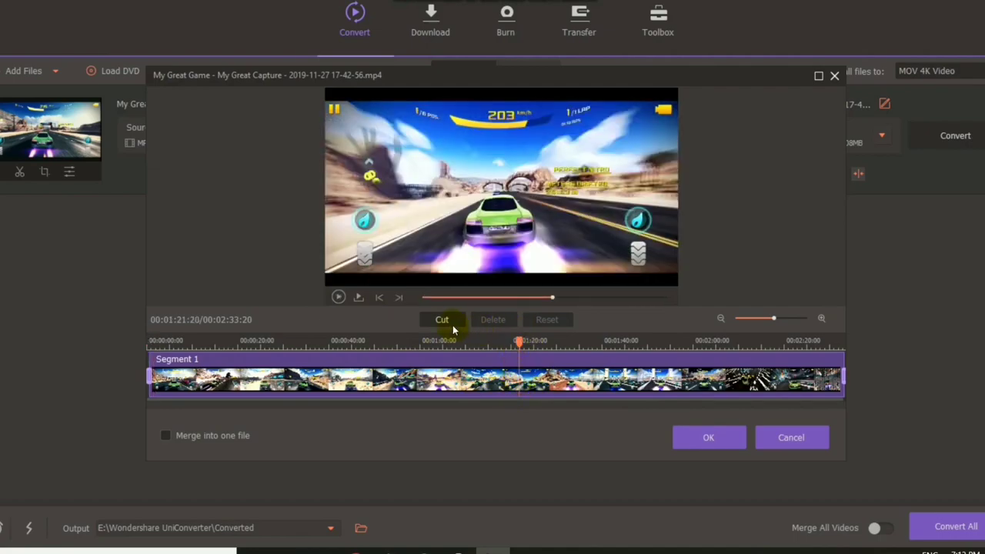
click(444, 319)
click(487, 369)
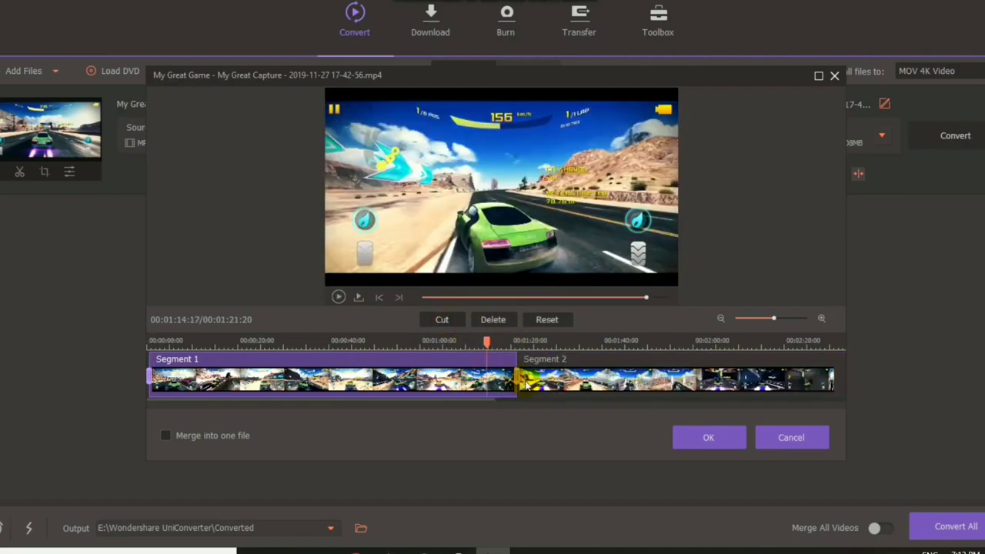
drag(508, 375, 431, 375)
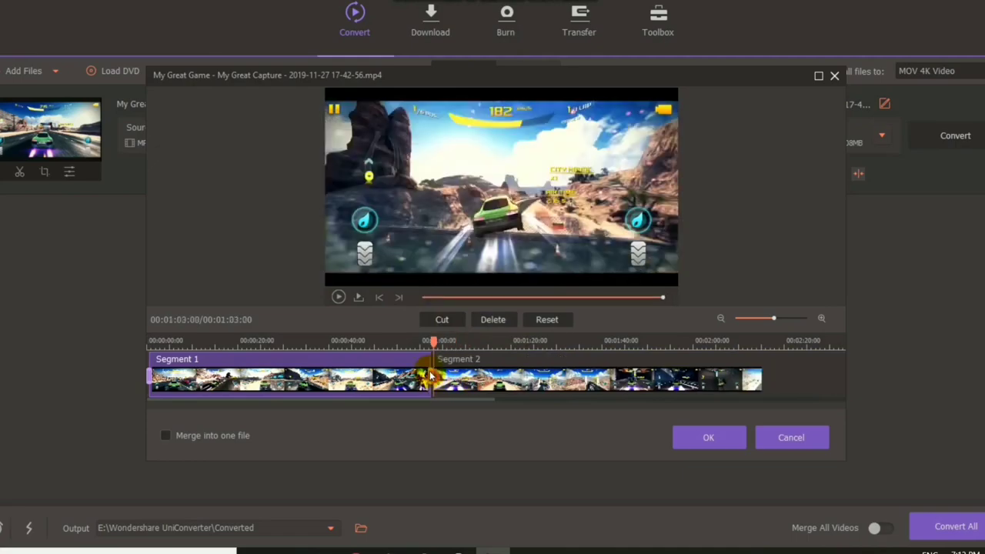
click(546, 321)
click(707, 438)
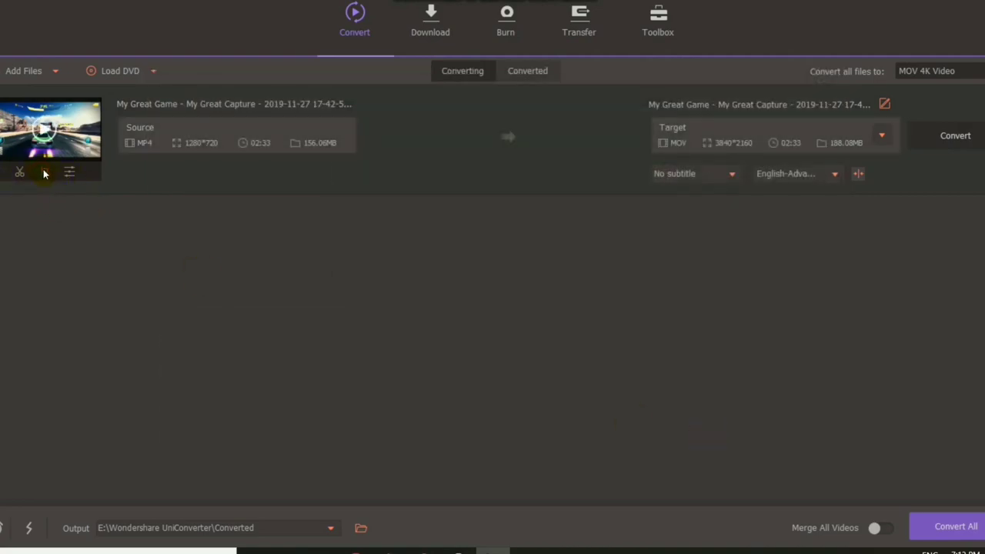
- Rotate the video counterclockwise in 90-degree increments through two full turns in the crop settings
click(45, 173)
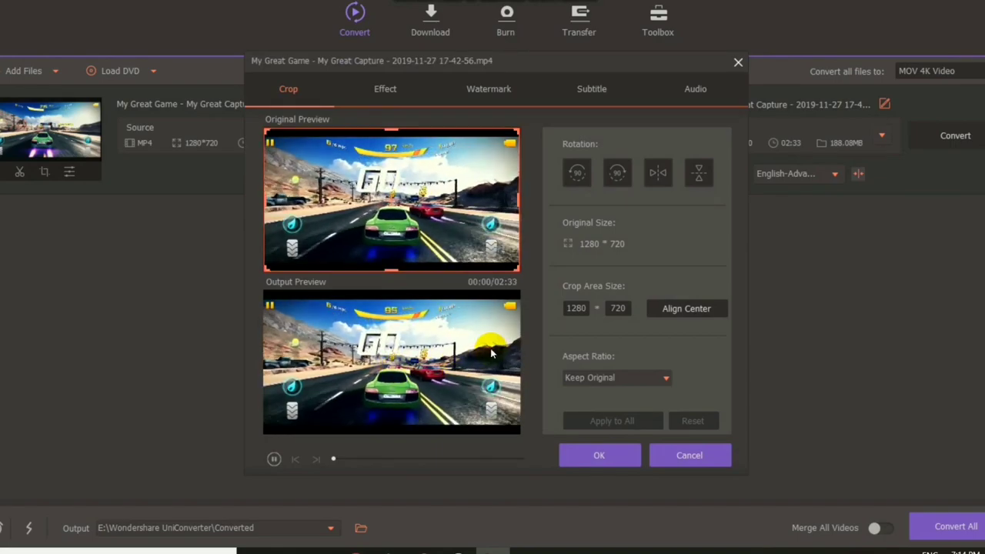
click(576, 172)
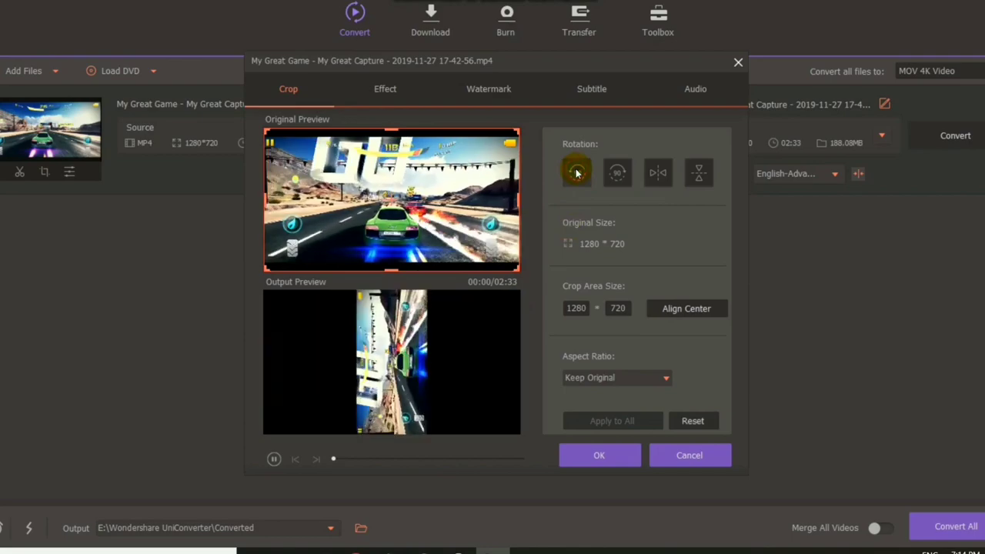
click(576, 173)
click(576, 173)
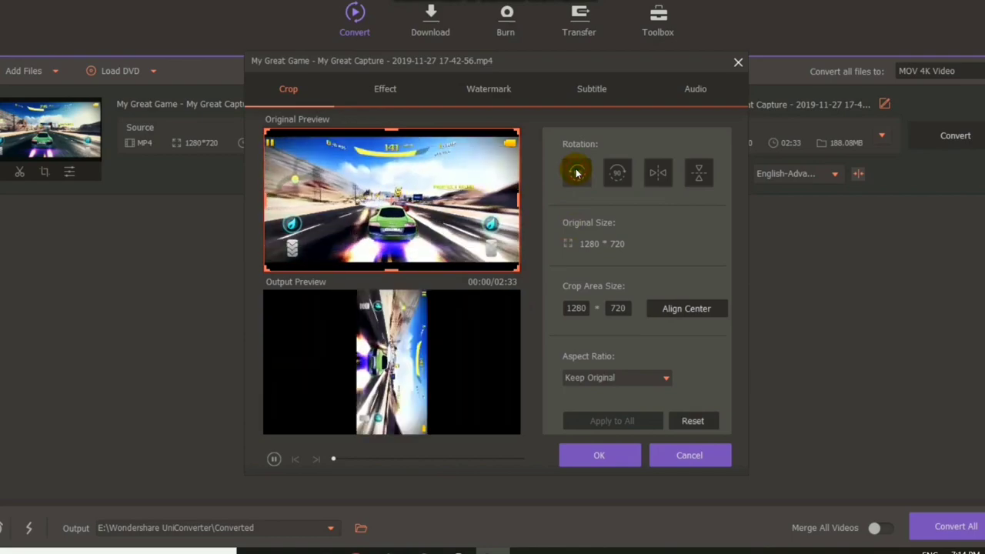
click(576, 172)
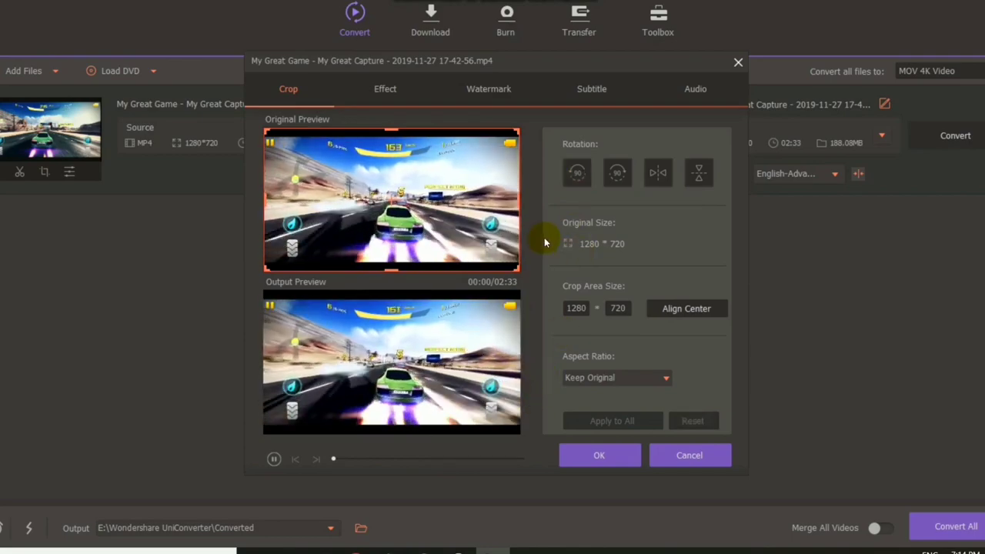
click(577, 174)
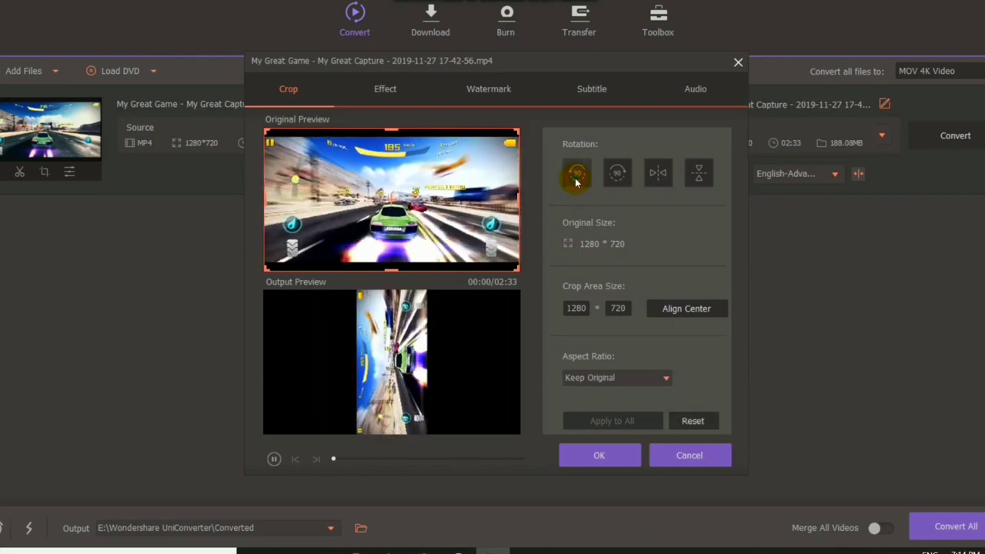
click(576, 174)
click(577, 175)
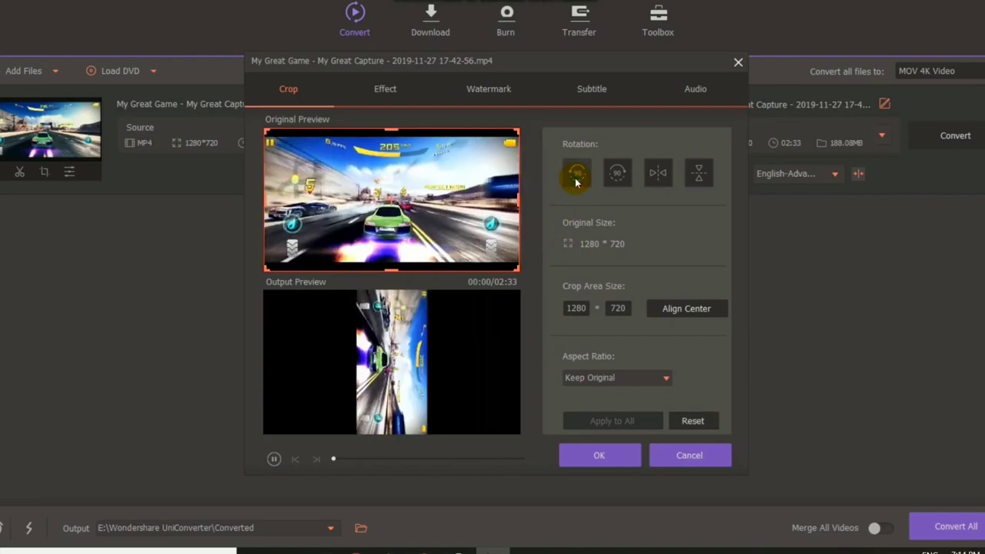
click(576, 176)
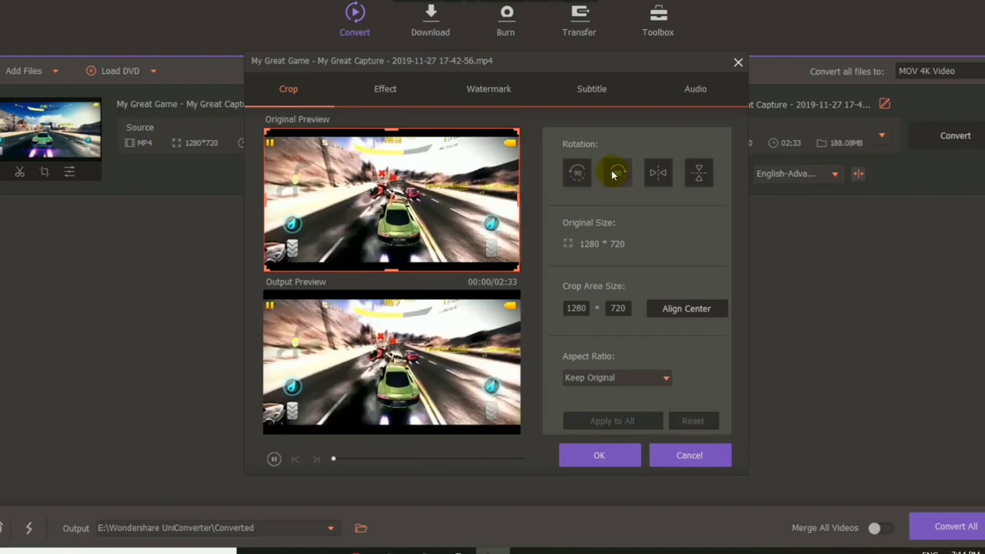
- Flip the output video horizontally, toggling the flip off and on again to compare
click(659, 177)
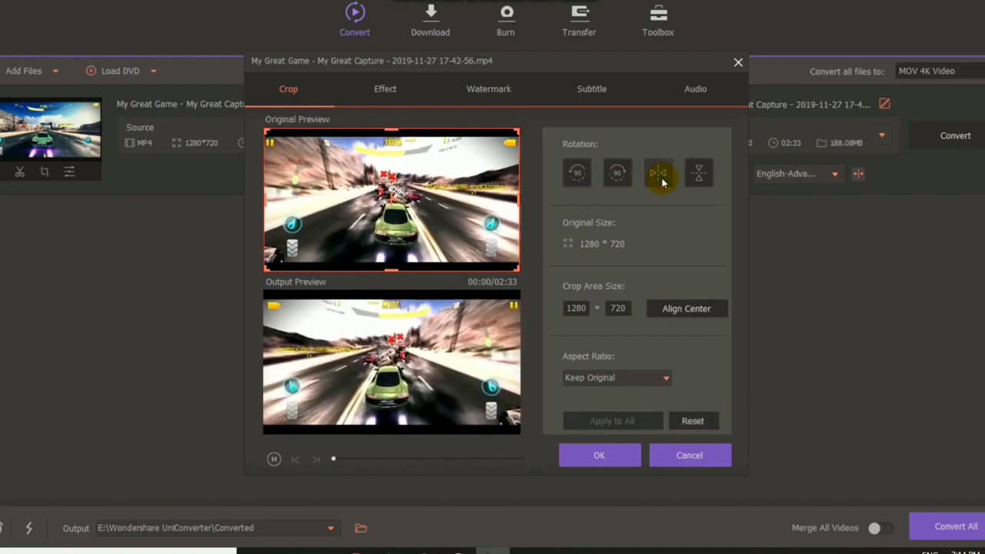
click(660, 176)
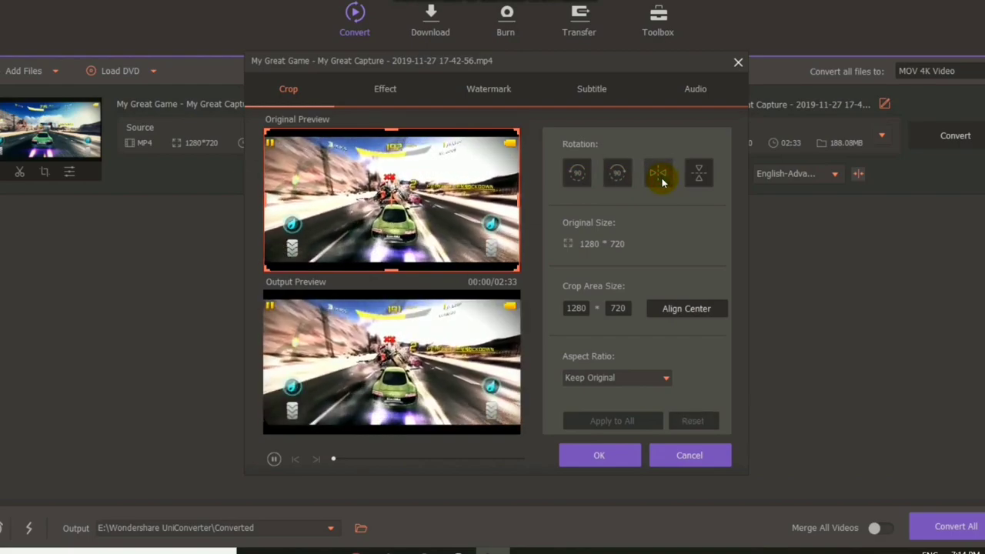
click(659, 177)
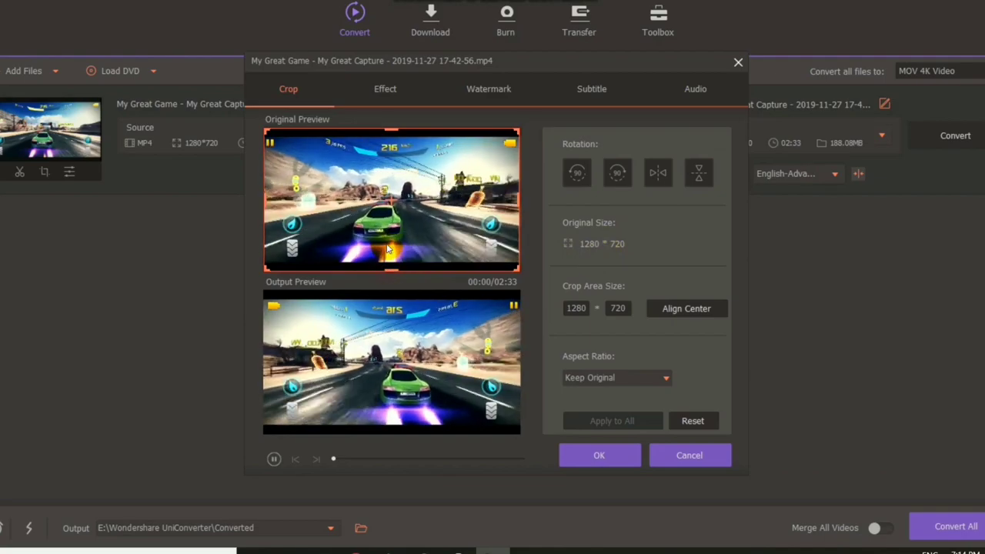
- Reduce the crop area to 1280 × 570, restore it to 1280 × 720 and apply the crop settings
drag(390, 256, 390, 240)
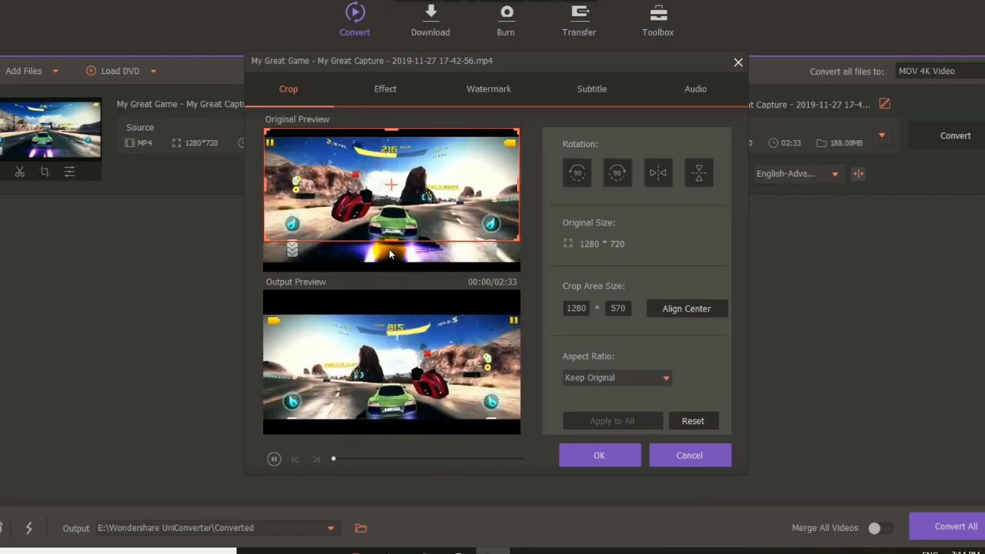
drag(390, 240, 391, 273)
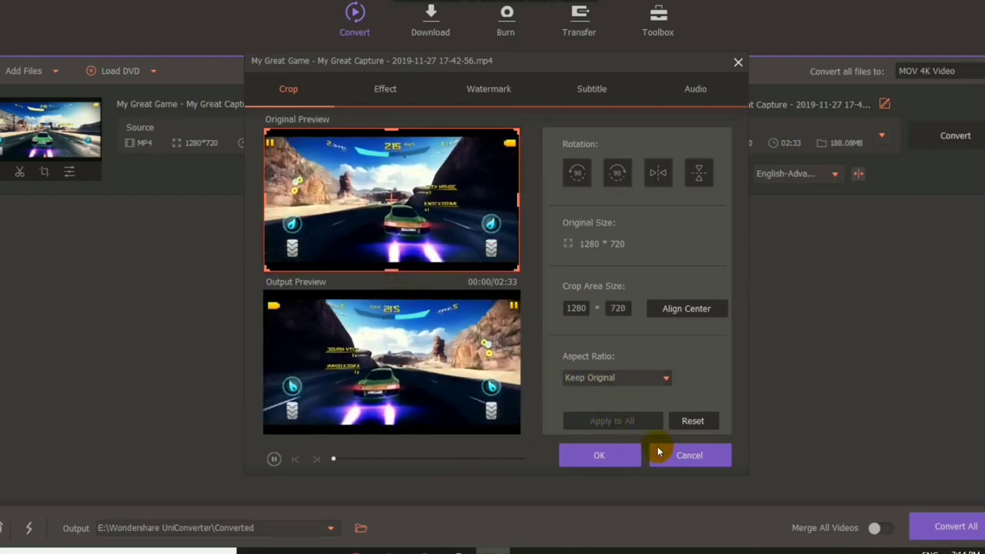
click(603, 455)
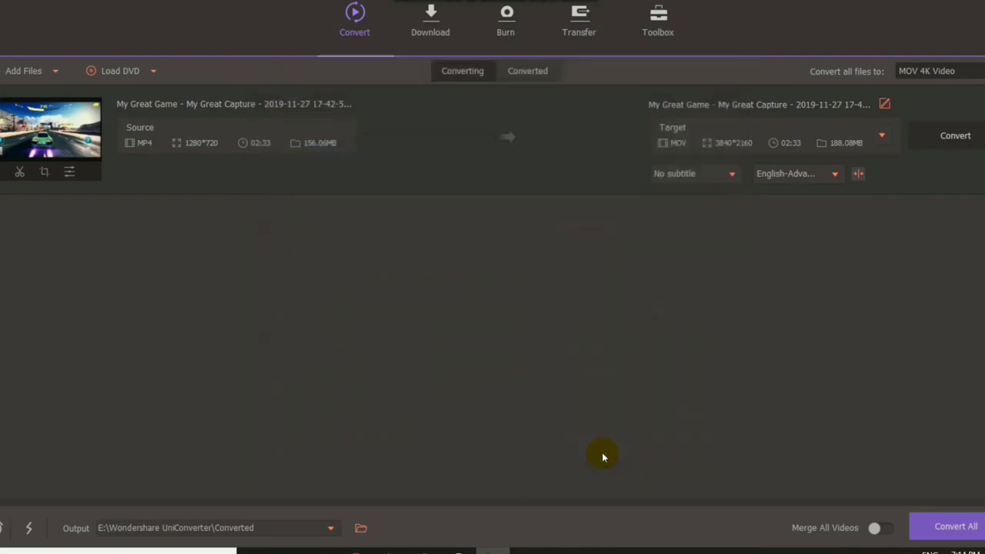
- Preview several effect filters, including Aibao and Willow, and apply the Snow2 filter to the video
click(70, 173)
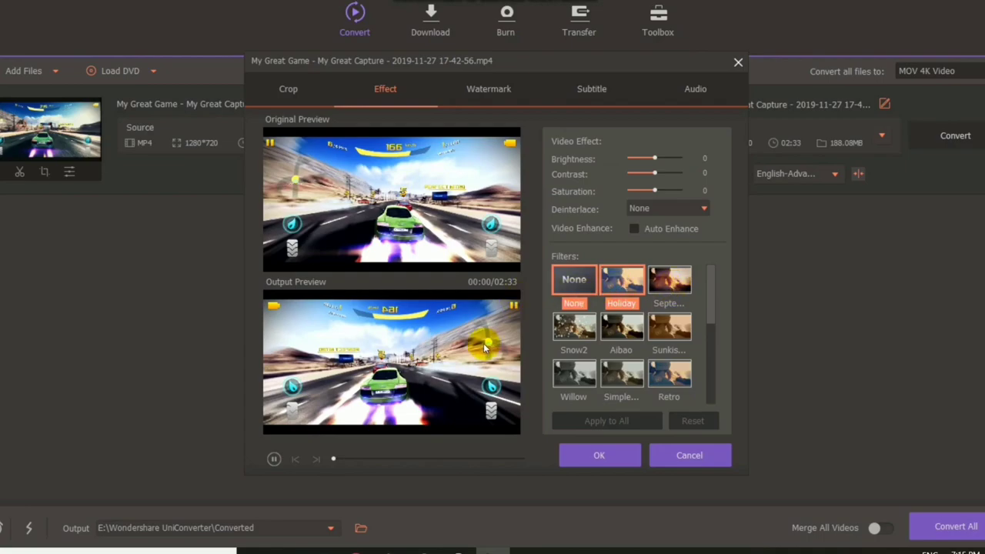
click(670, 286)
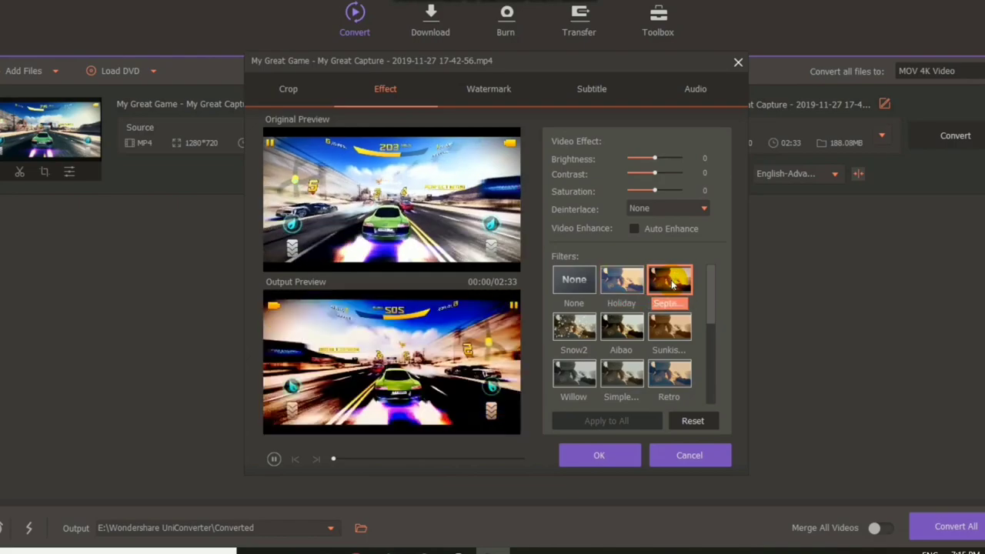
click(616, 327)
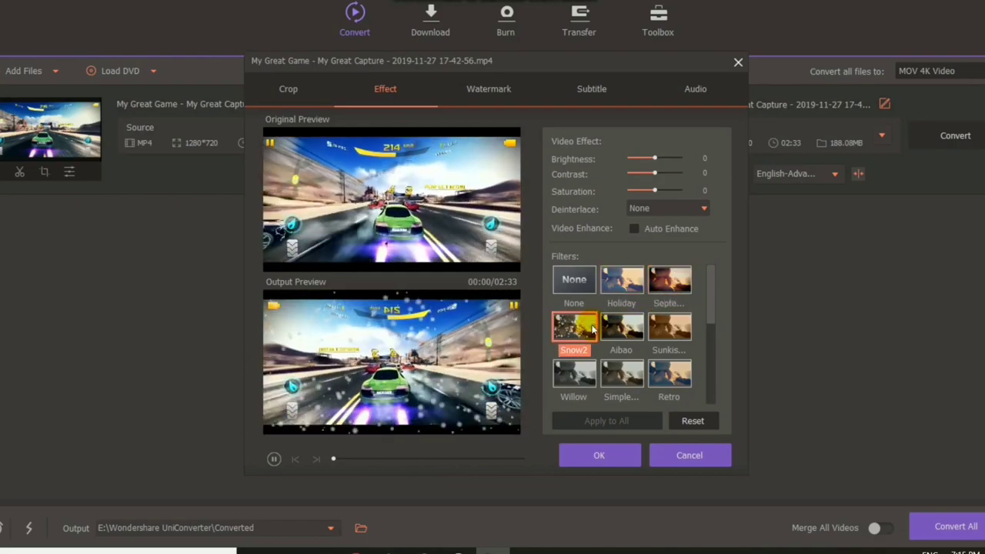
click(621, 329)
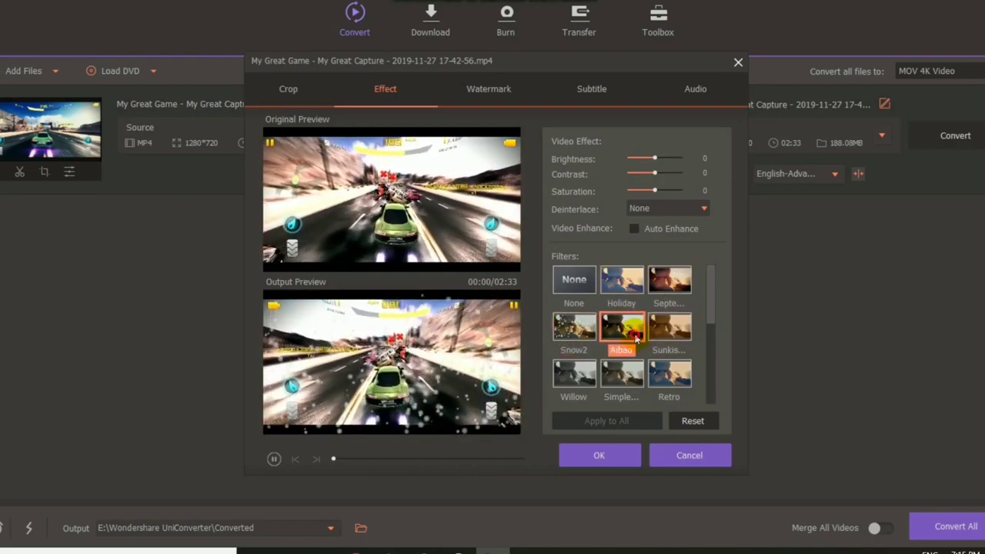
click(669, 331)
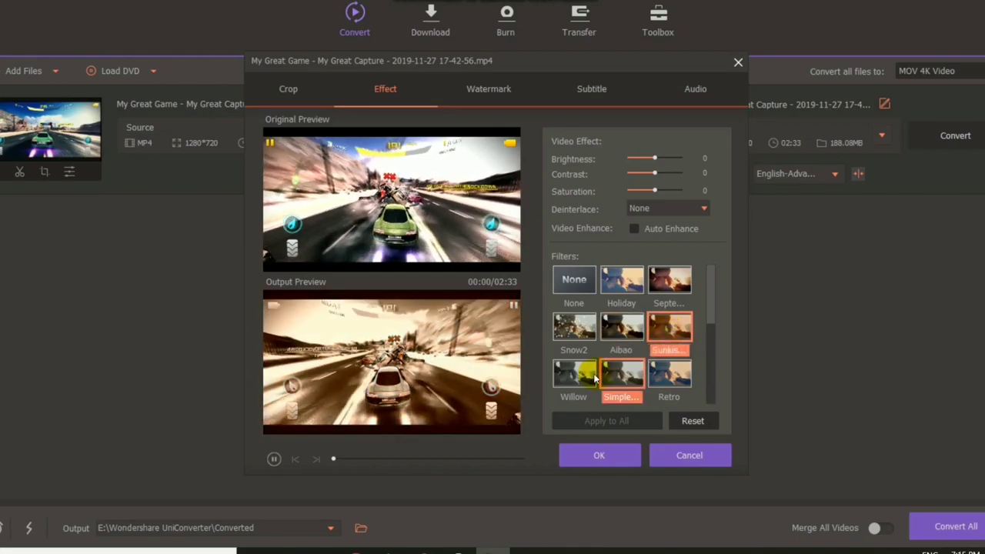
click(574, 373)
mouse_move(710, 282)
mouse_down()
mouse_move(709, 361)
mouse_move(709, 299)
mouse_up()
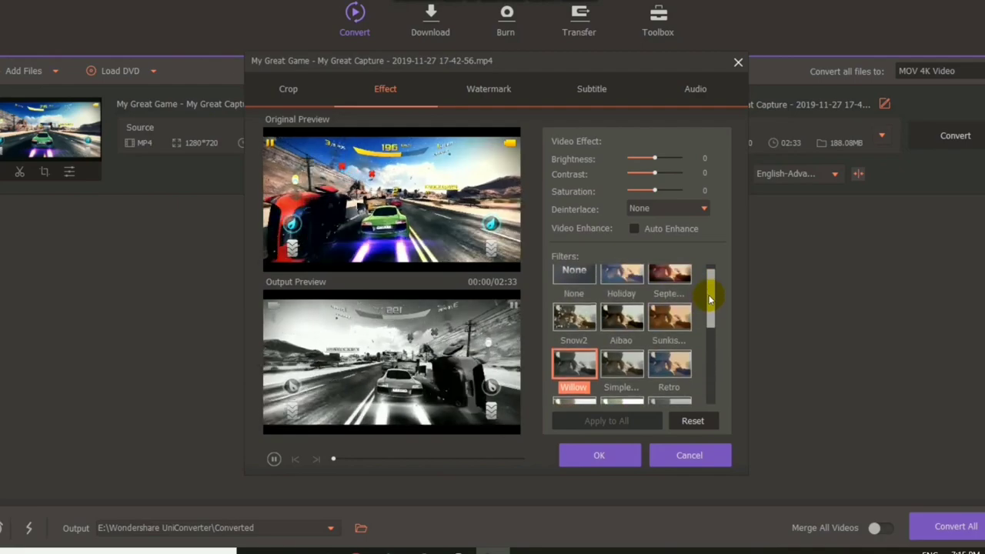
click(579, 323)
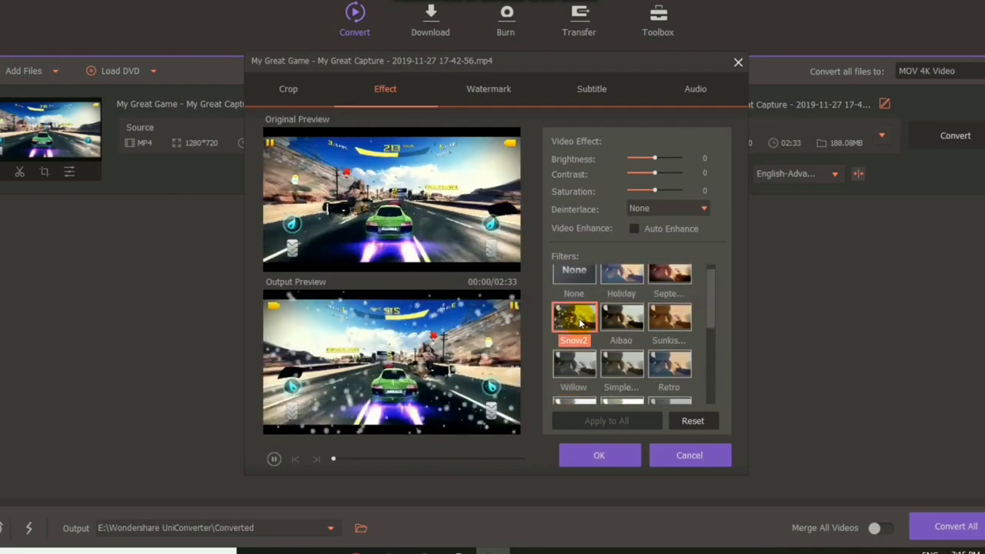
click(608, 452)
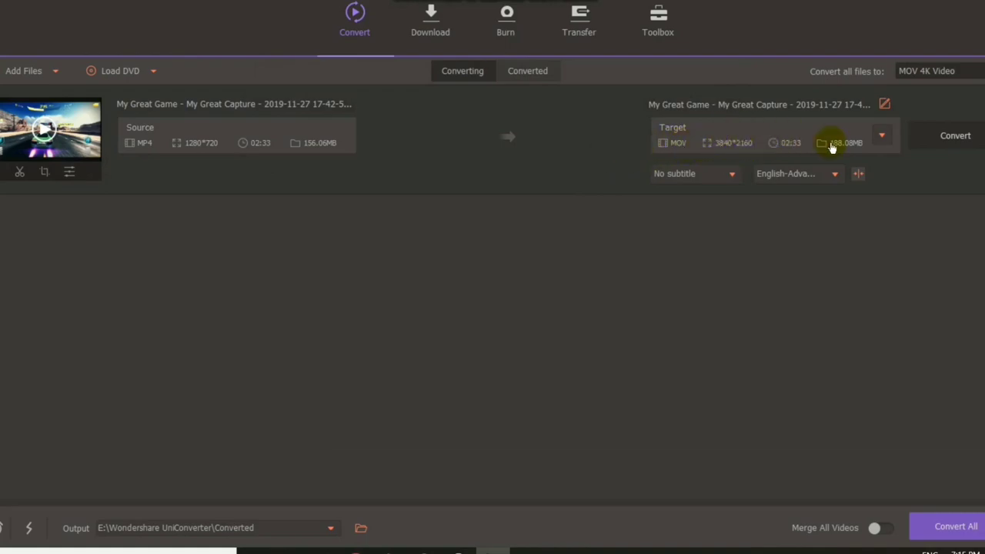
- Browse the available video output formats for the target file, from MP4 through to the social media presets
click(739, 134)
click(687, 145)
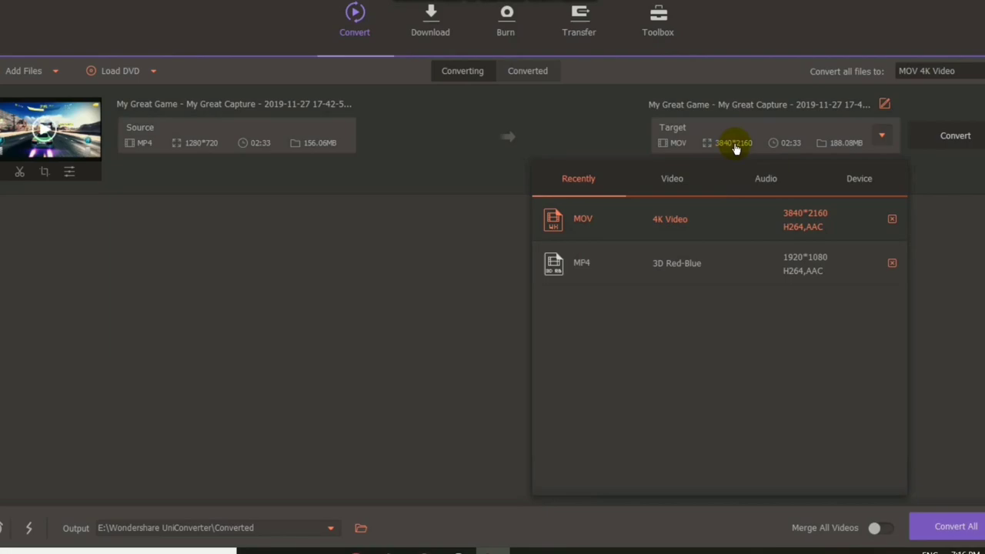
click(679, 179)
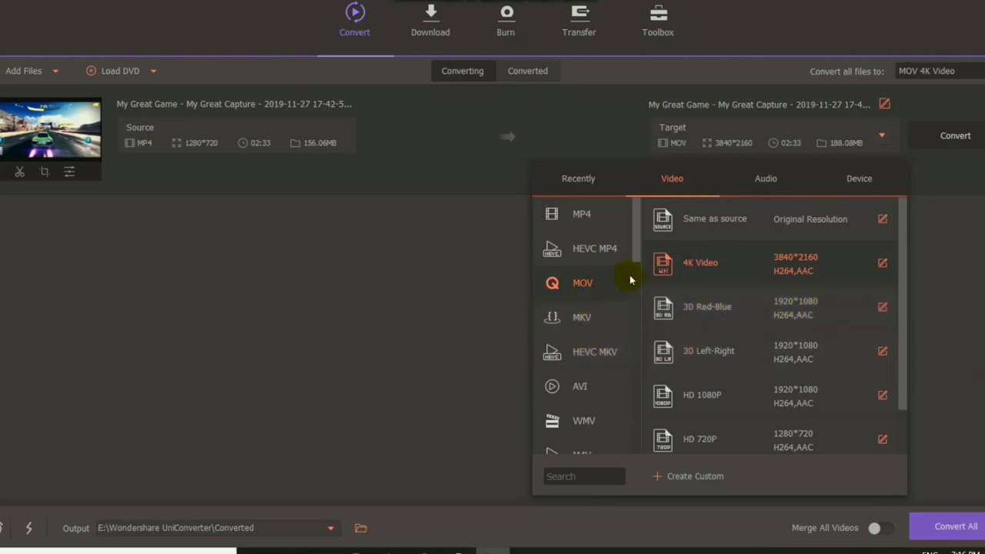
scroll(605, 365, down, 3)
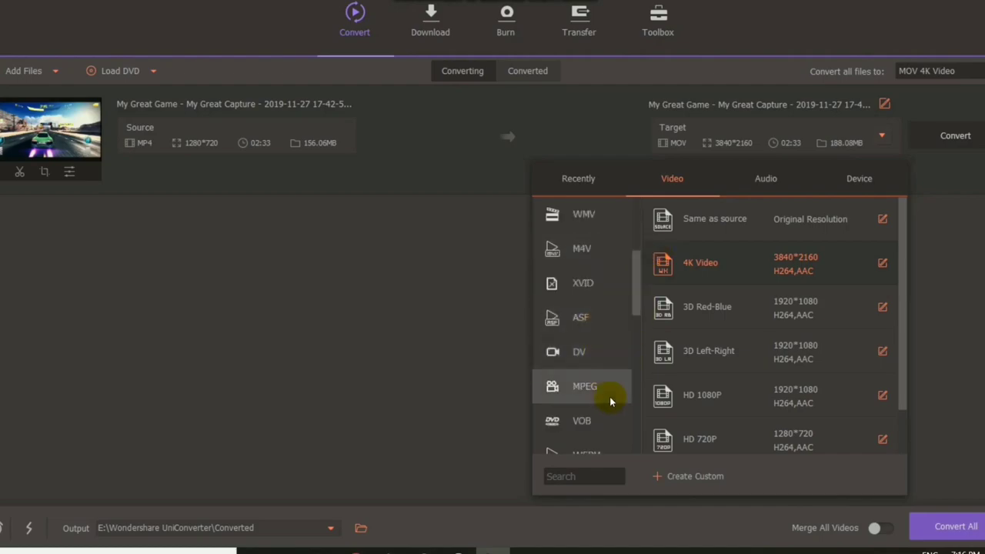
scroll(602, 414, down, 6)
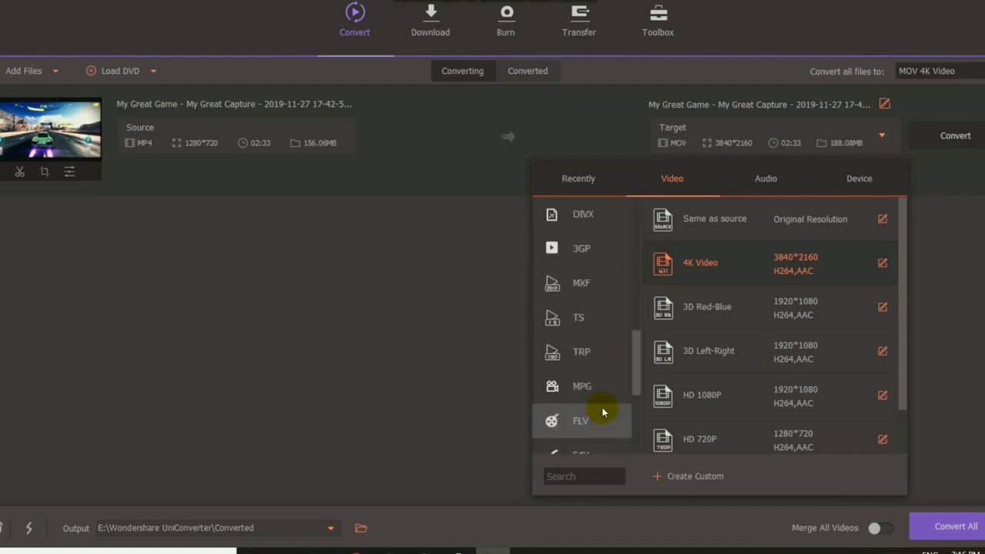
scroll(606, 361, down, 3)
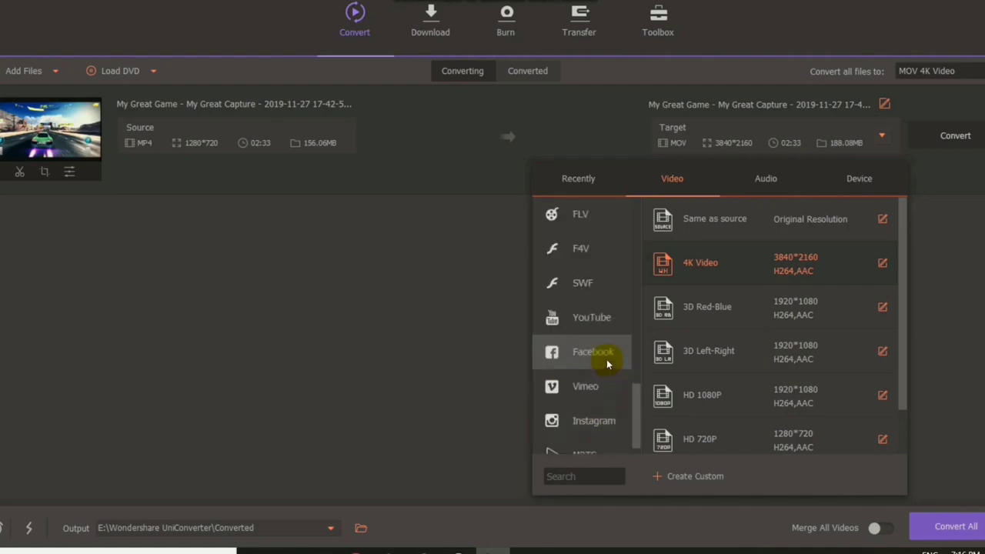
scroll(606, 364, down, 1)
scroll(606, 364, up, 15)
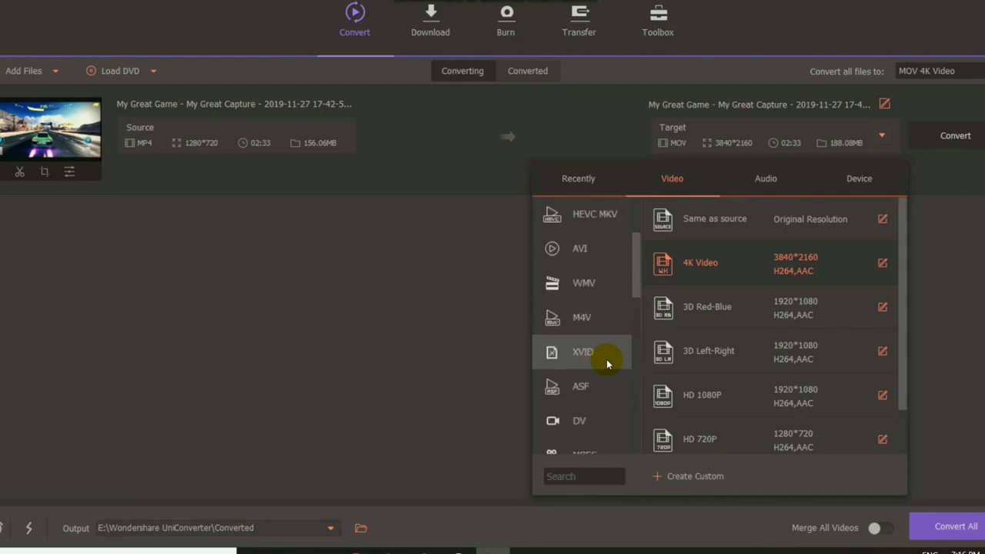
scroll(606, 361, up, 4)
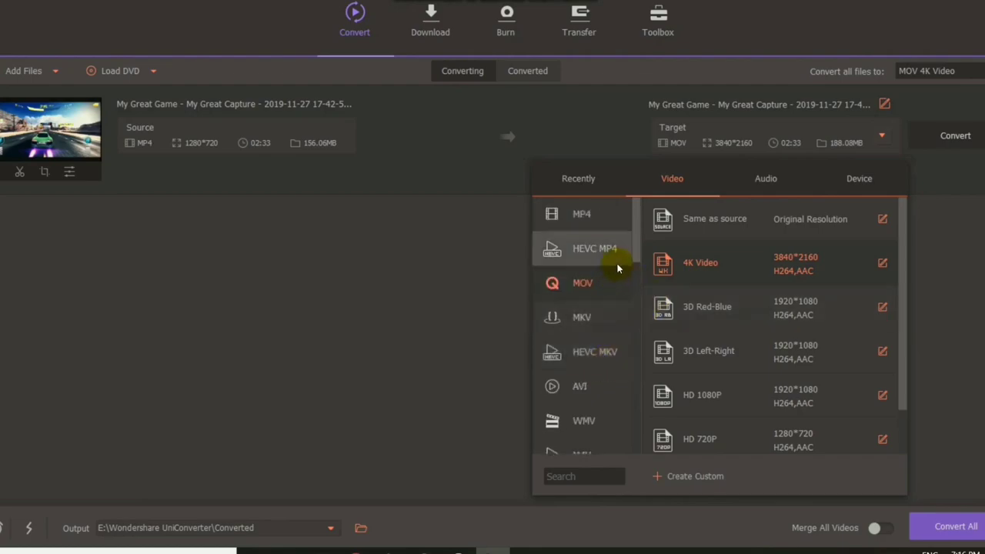
- Examine the audio output formats for the target file, including the quality options offered for WAV
click(772, 178)
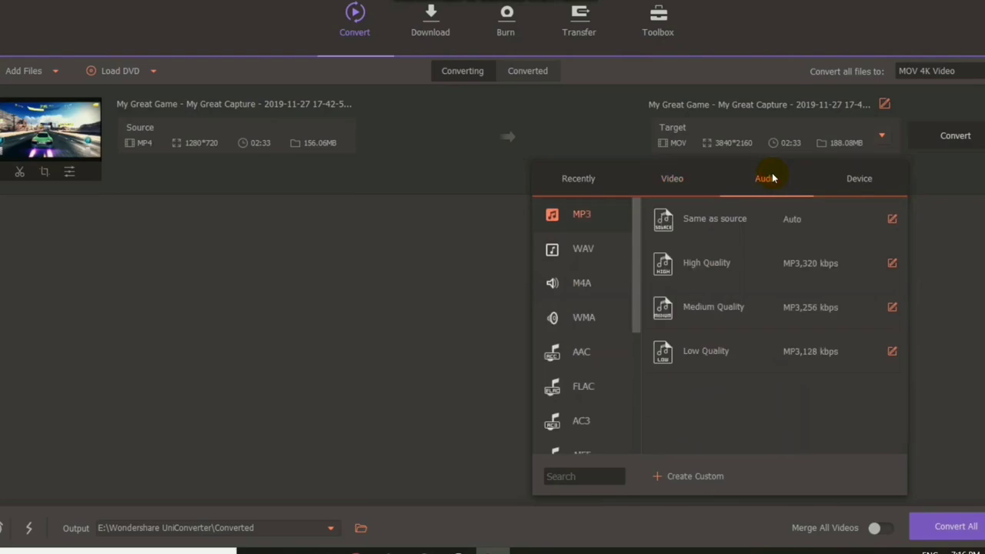
click(603, 259)
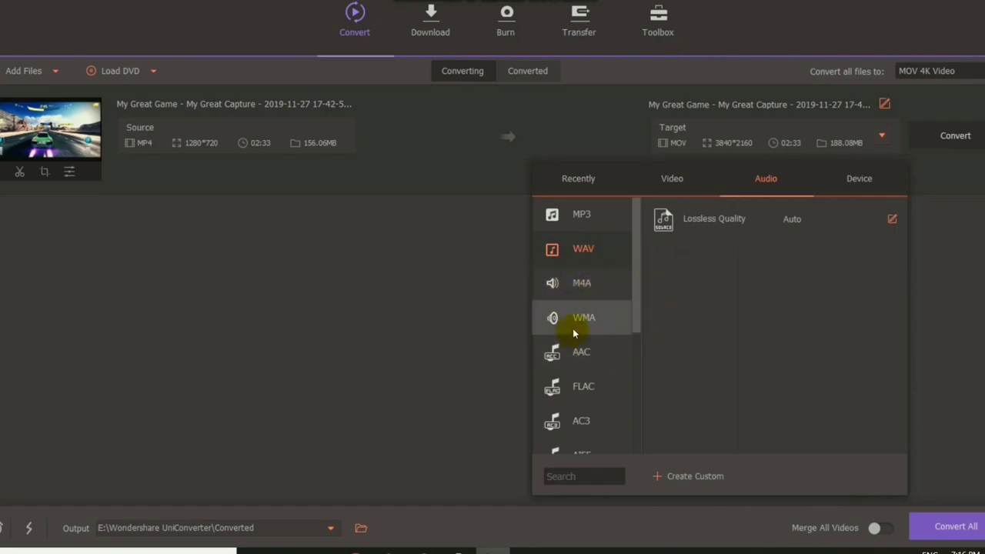
scroll(589, 387, down, 3)
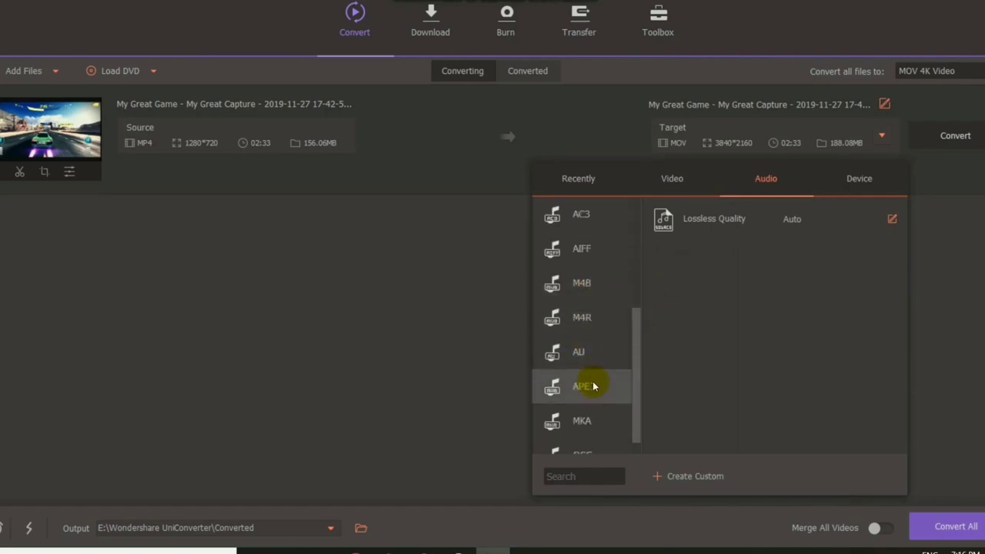
scroll(592, 386, up, 3)
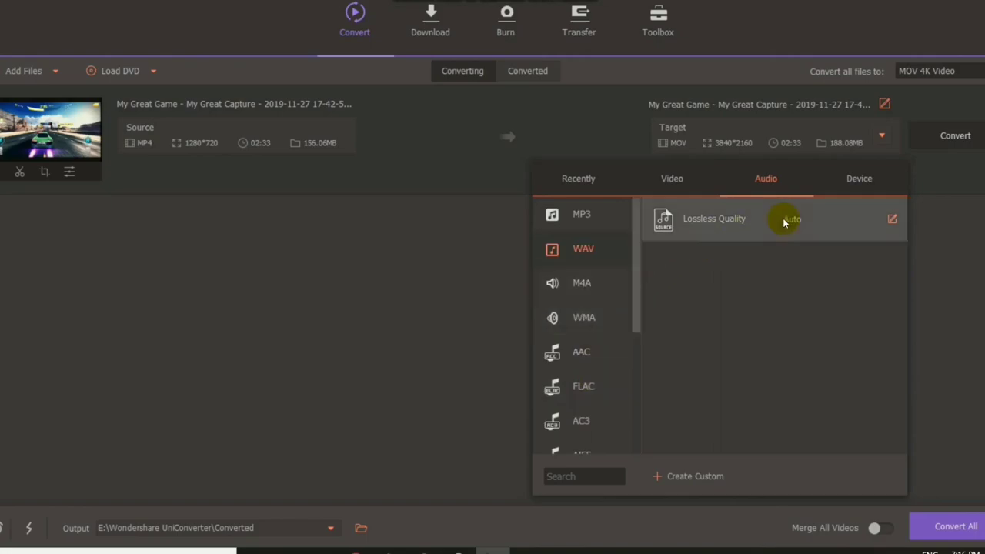
- Review the Apple and Android device presets for the target file and close the format list without choosing another format
click(863, 179)
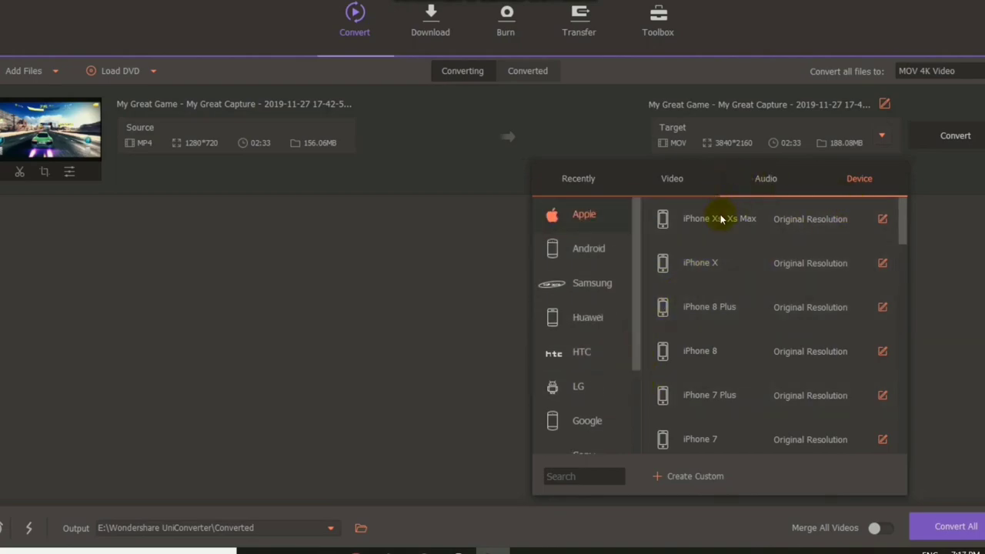
click(589, 247)
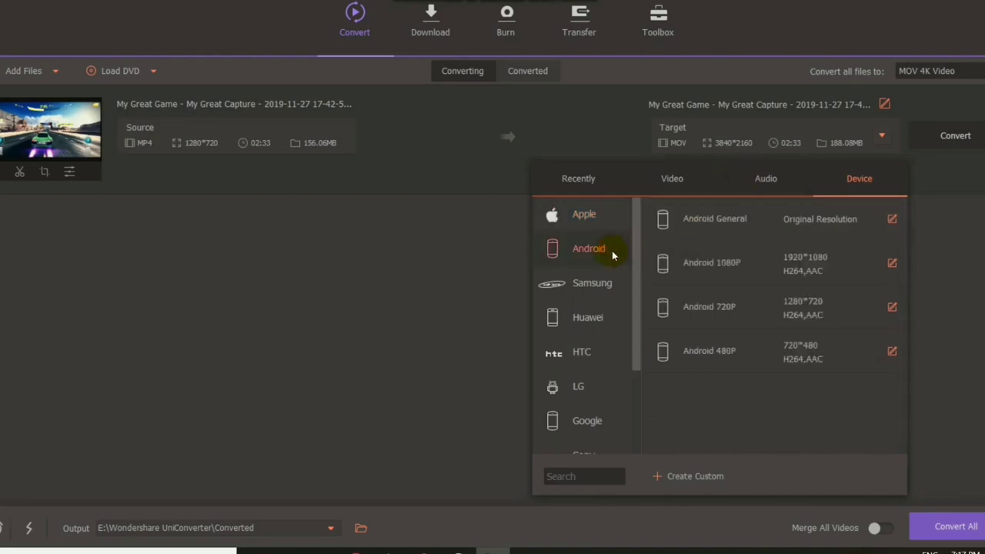
click(732, 130)
click(728, 126)
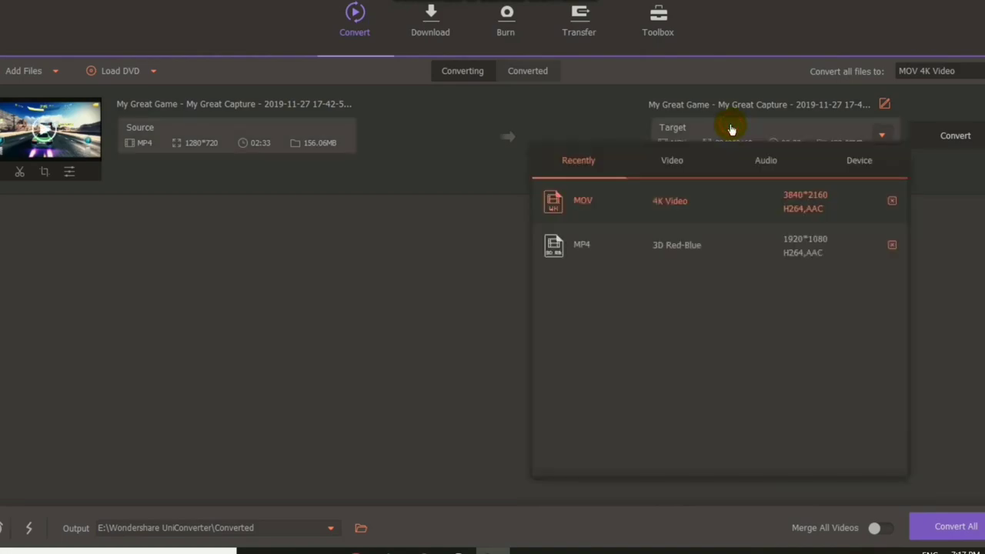
click(966, 266)
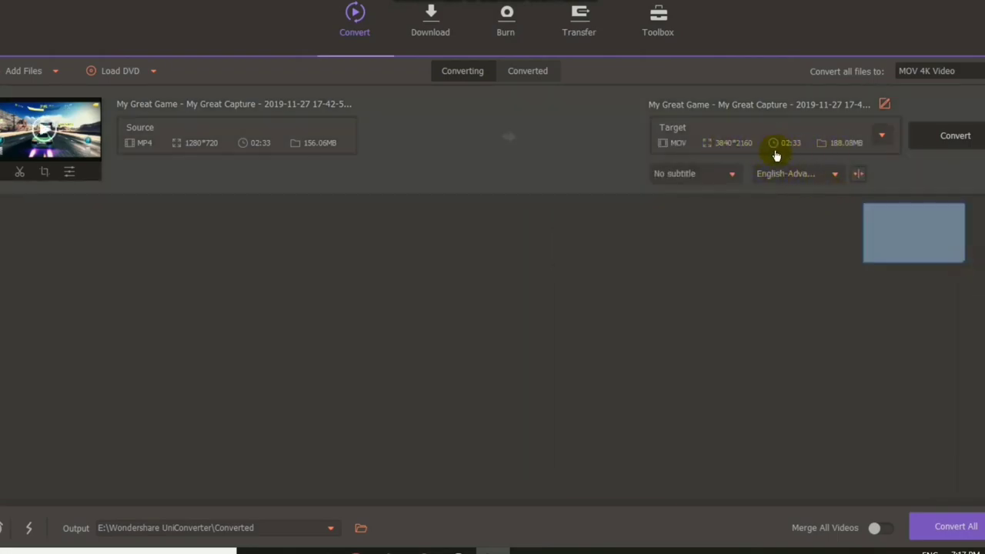
- Convert the game video to MOV 4K and play the converted file briefly to check it
click(945, 138)
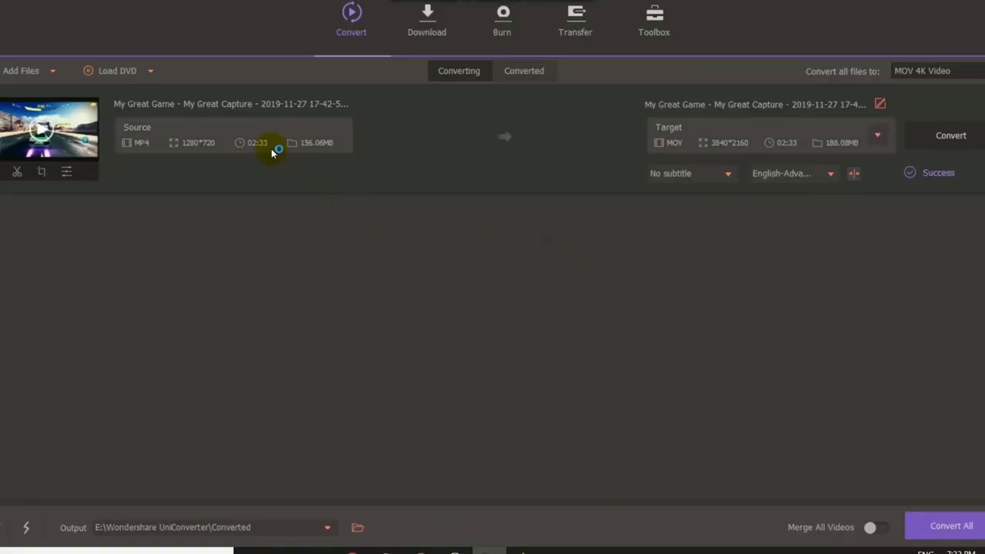
click(524, 71)
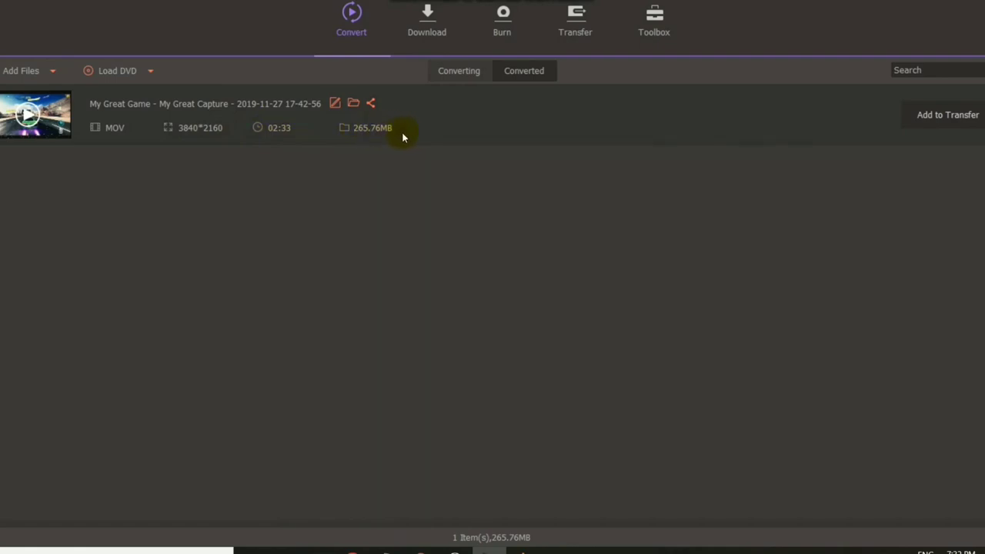
click(31, 116)
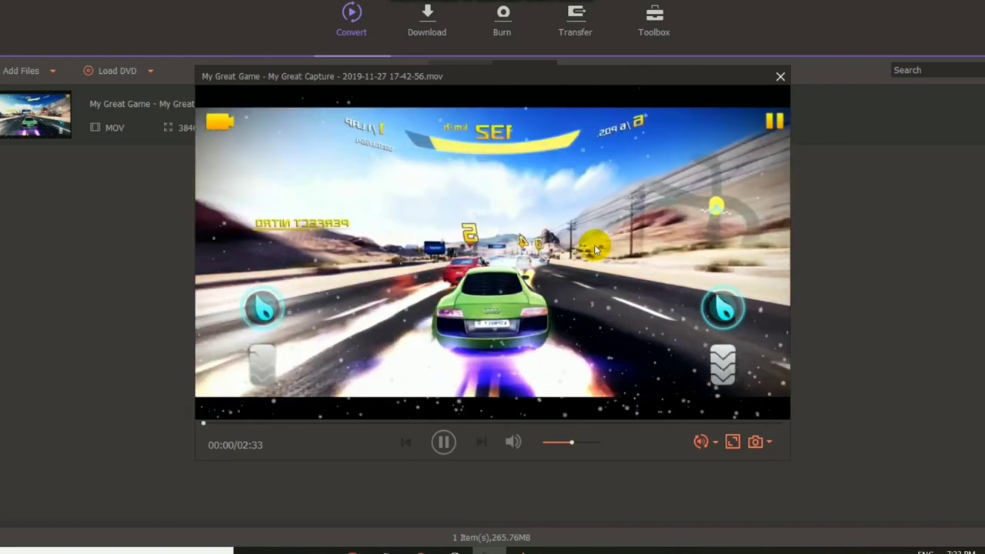
click(780, 76)
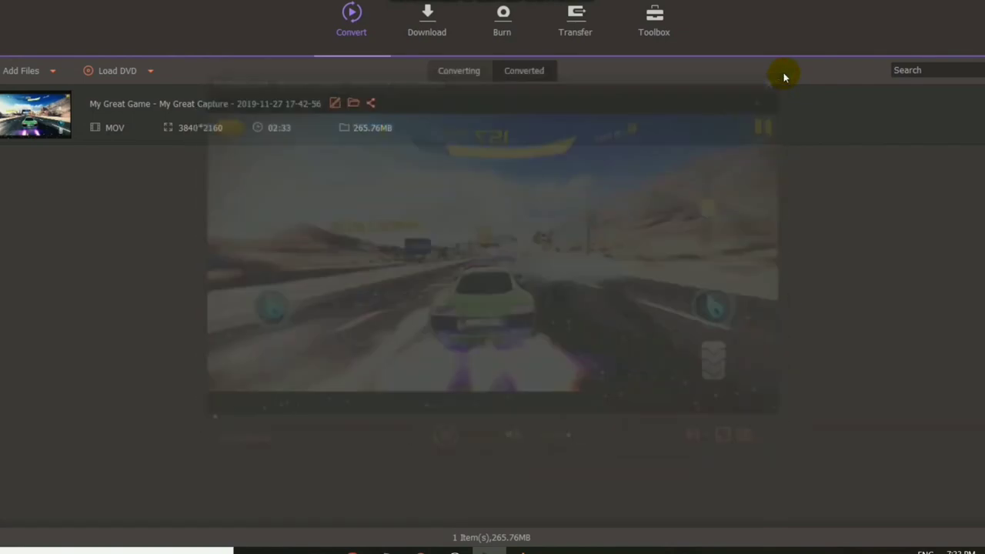
- Open the download section, switch to Chrome and copy the share link of the award-winning short video on YouTube
click(434, 19)
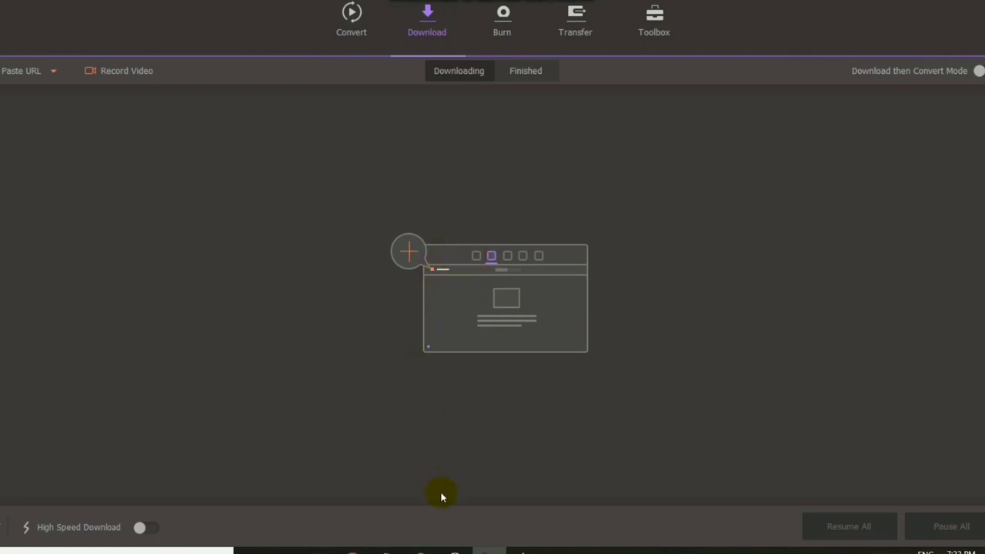
mouse_move(421, 551)
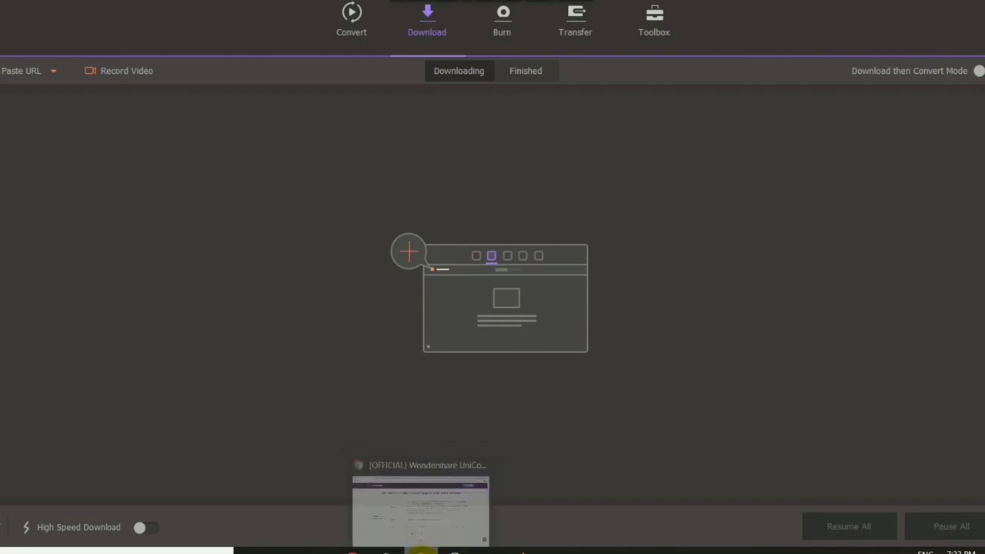
click(421, 549)
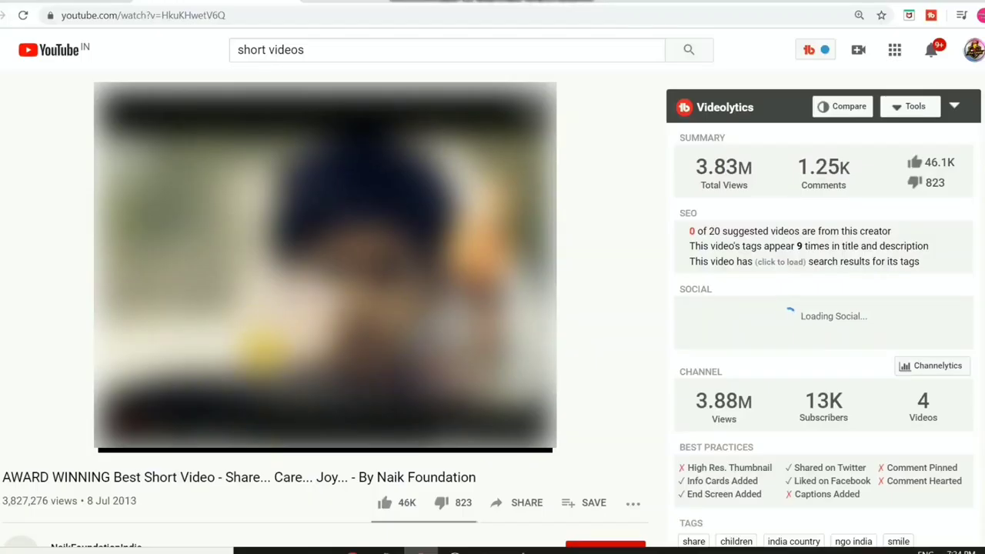
click(506, 504)
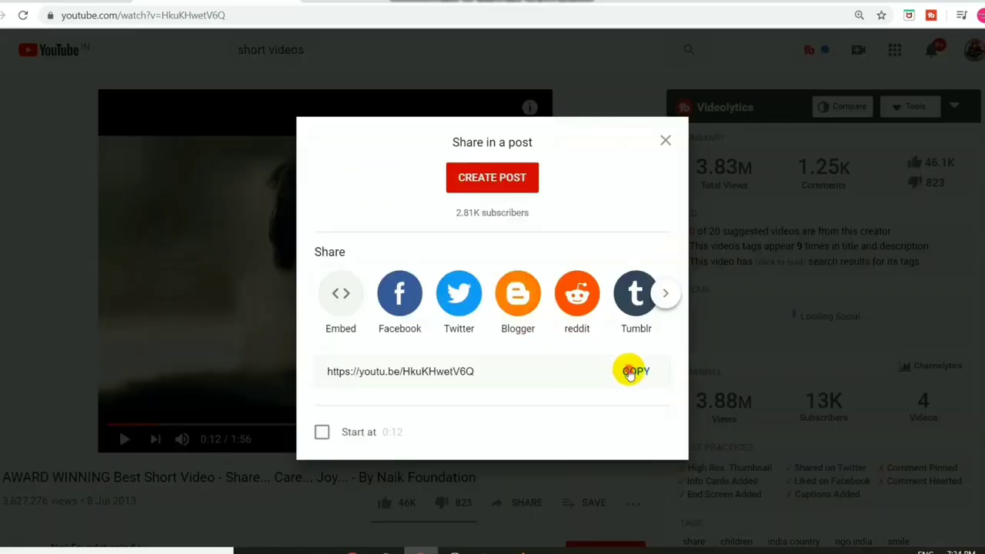
click(629, 372)
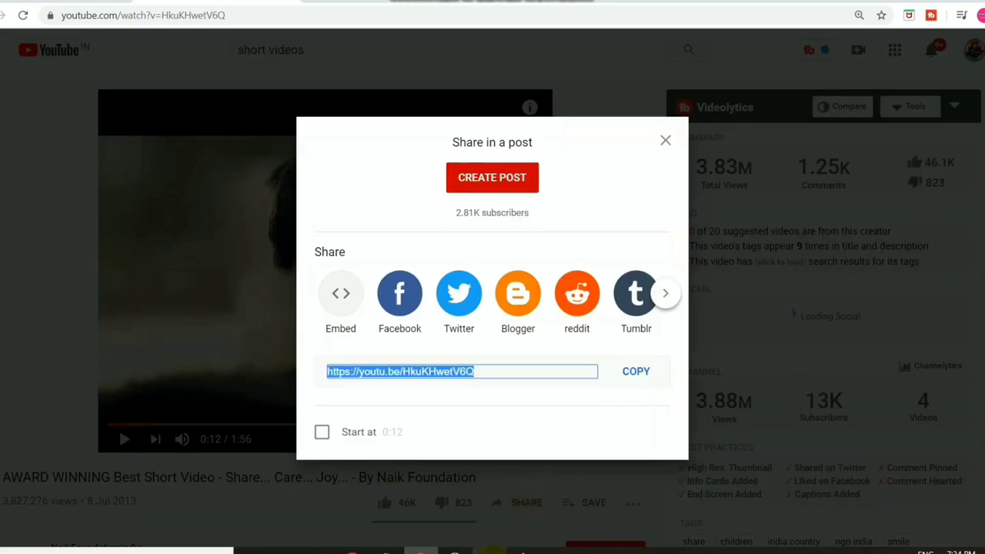
- Switch back to UniConverter, paste the copied YouTube URL and start downloading the video as MP4 at 480P
click(481, 547)
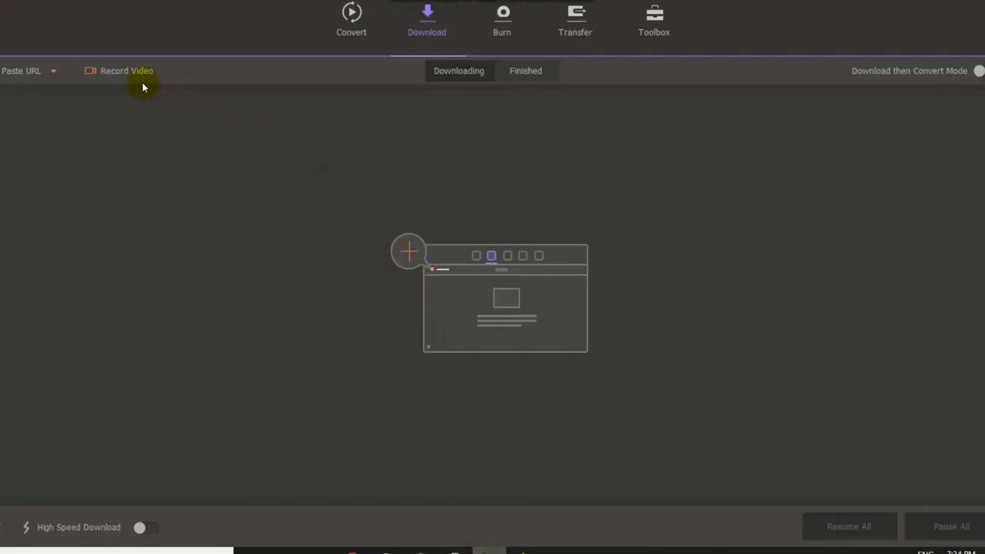
click(24, 70)
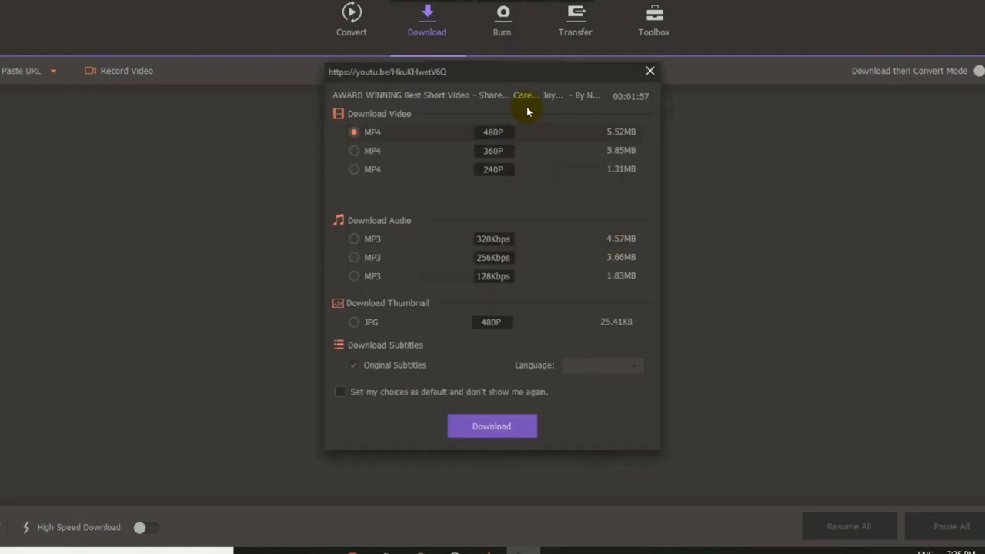
click(494, 429)
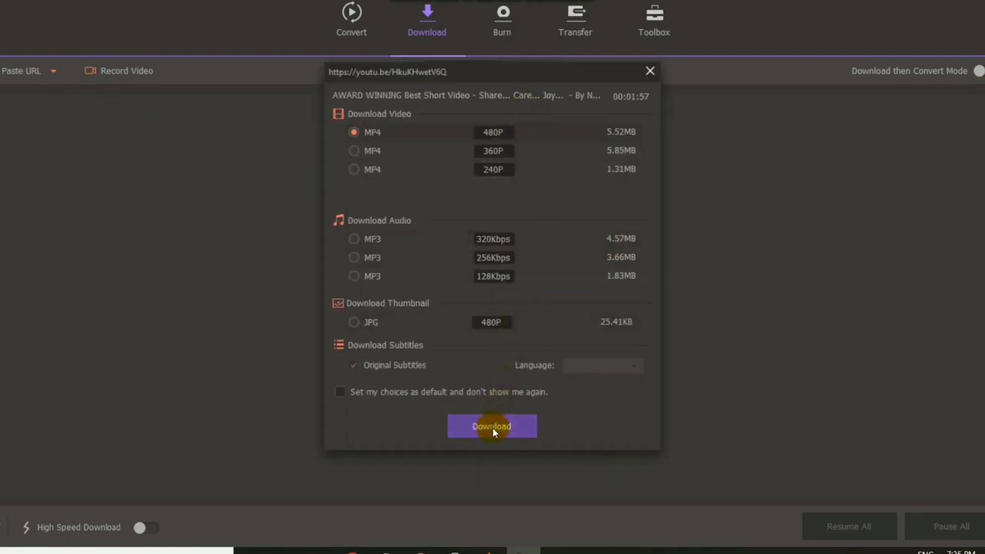